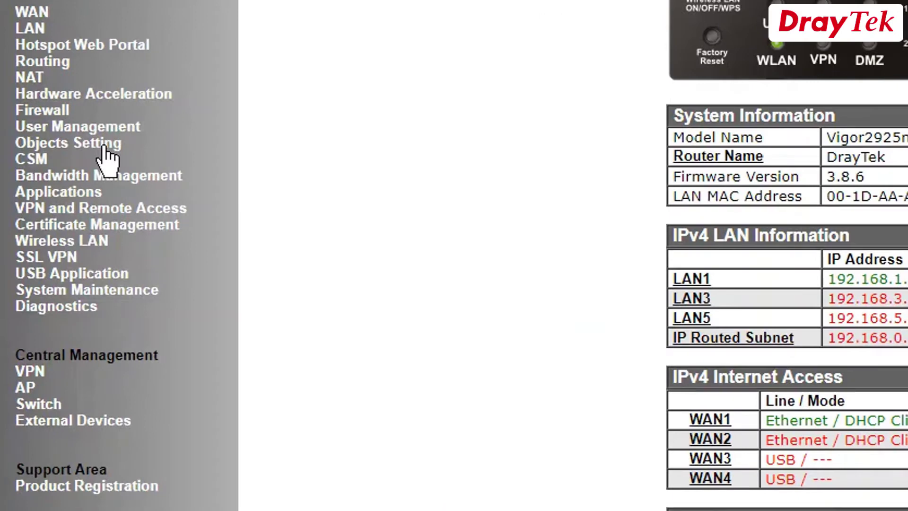
# Step: Create keyword object 1 named facebook with contents 'fb facebook'
pyautogui.click(105, 146)
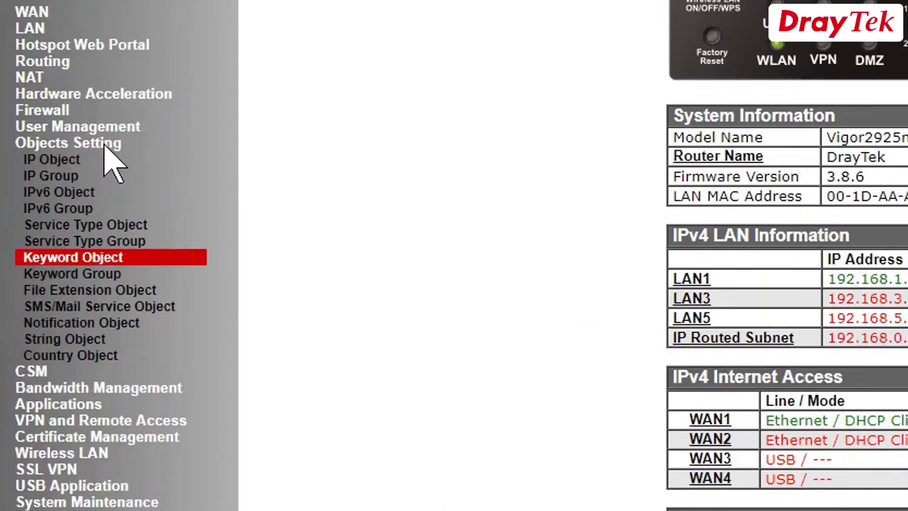
pyautogui.click(78, 261)
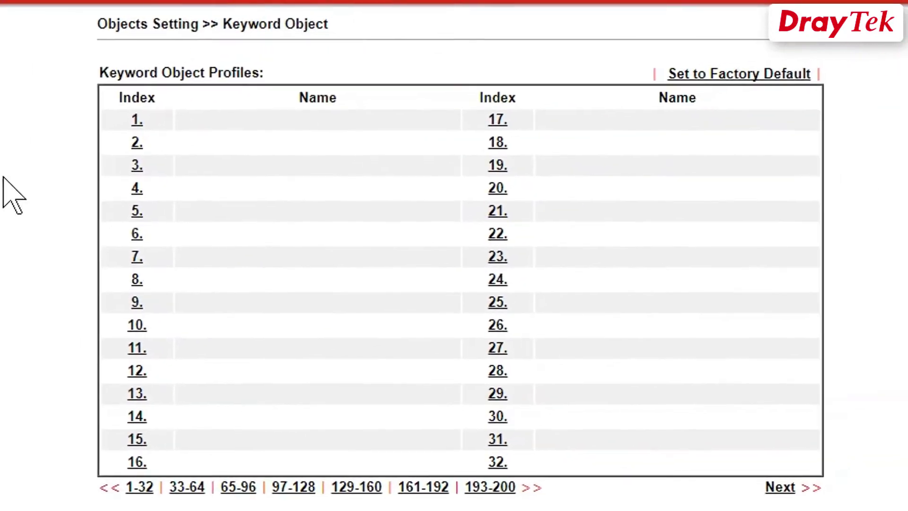
pyautogui.click(136, 120)
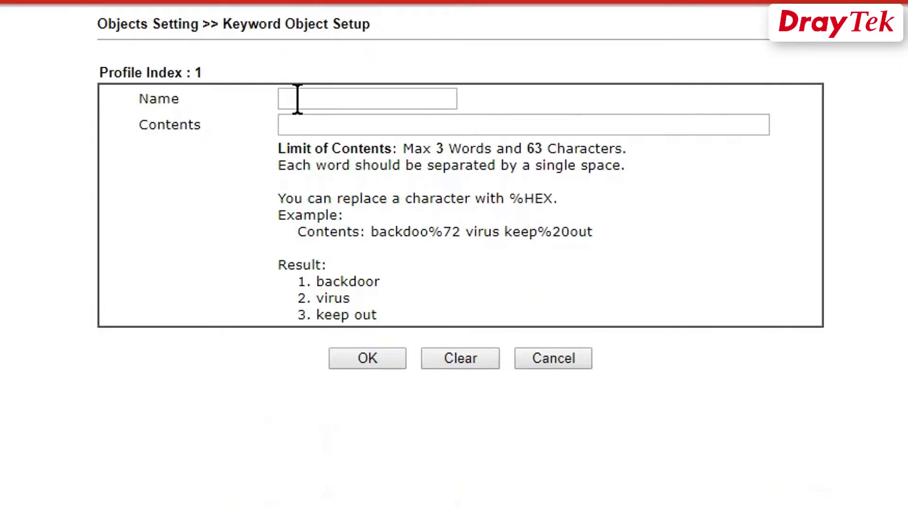
pyautogui.click(310, 98)
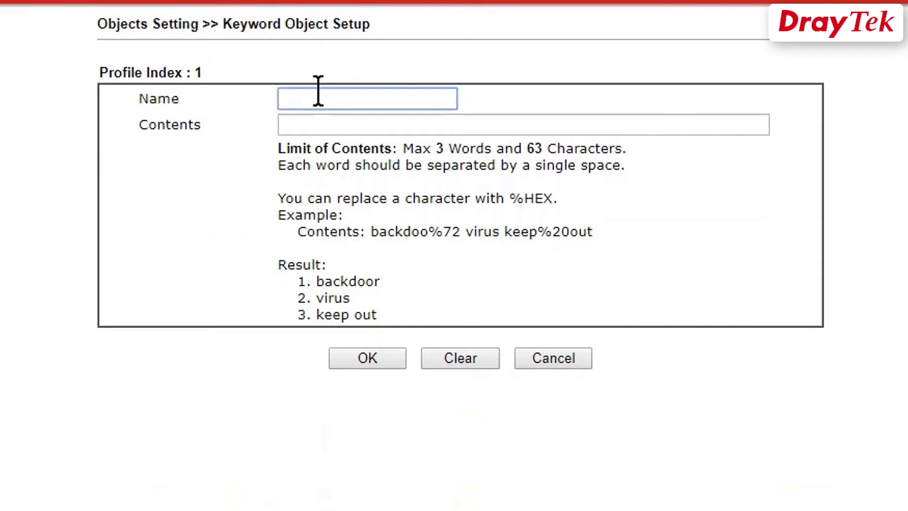
pyautogui.write('facebook')
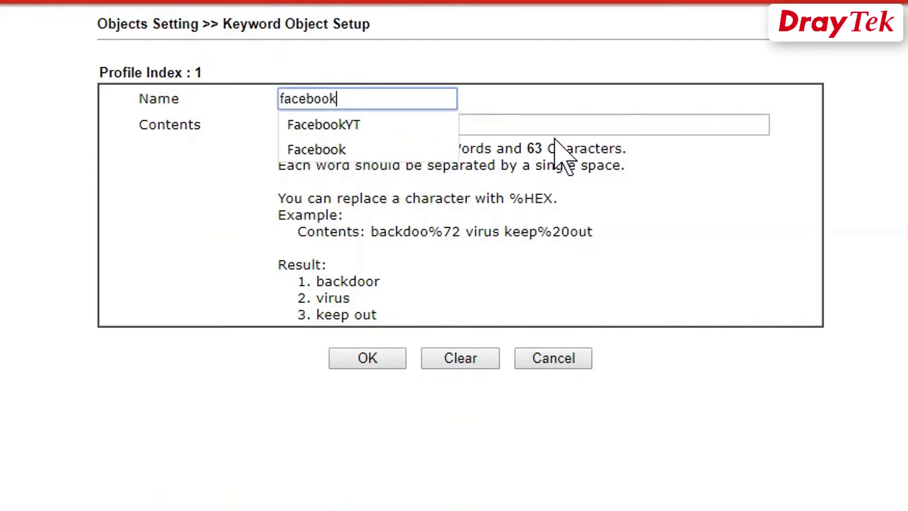
pyautogui.click(554, 125)
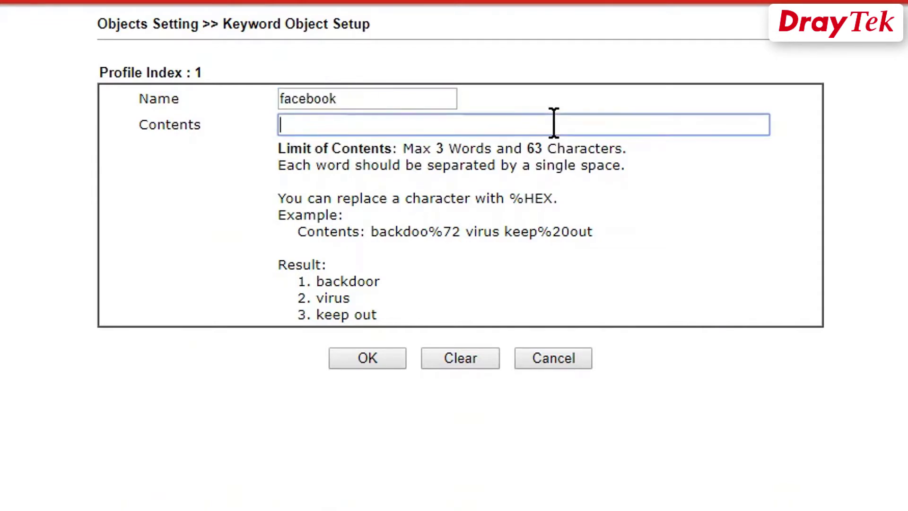
pyautogui.write('fb facebook')
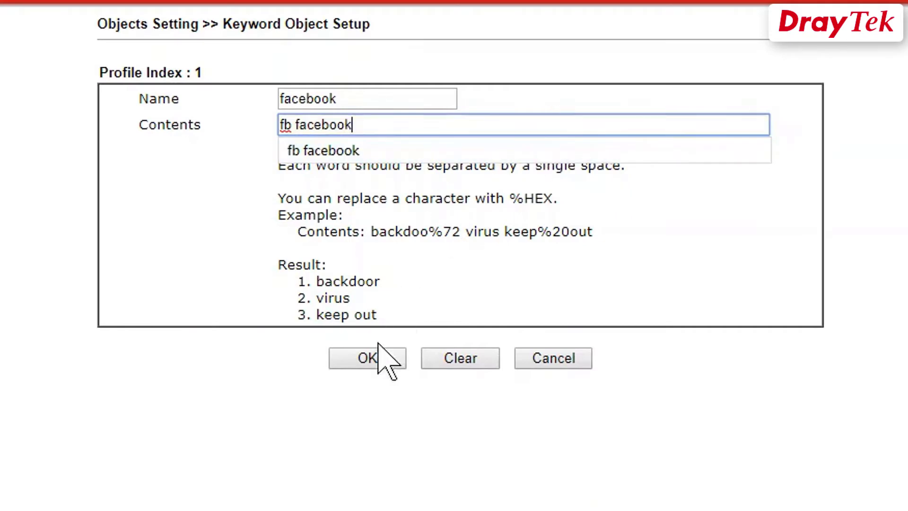
pyautogui.click(374, 358)
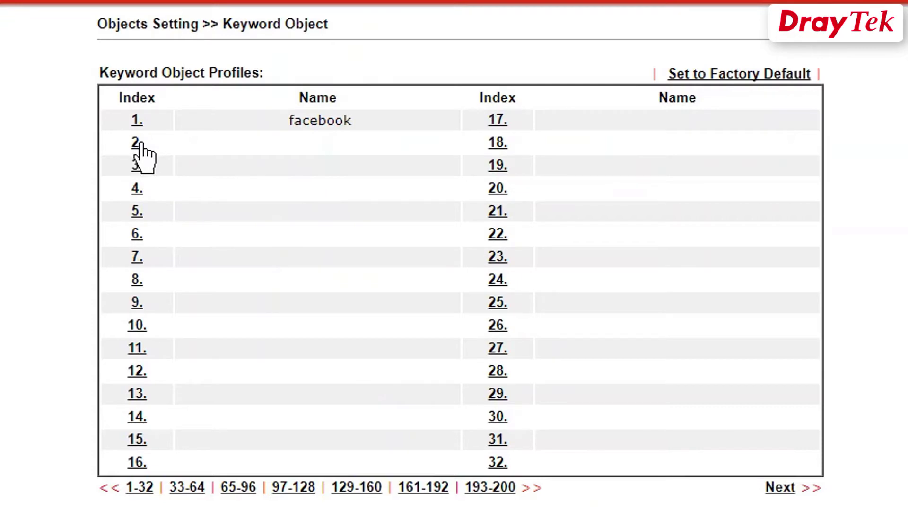
# Step: Name keyword profile 2 facebook_app with contents 'fbcdn fbsbx' and save it
pyautogui.click(140, 151)
pyautogui.click(307, 103)
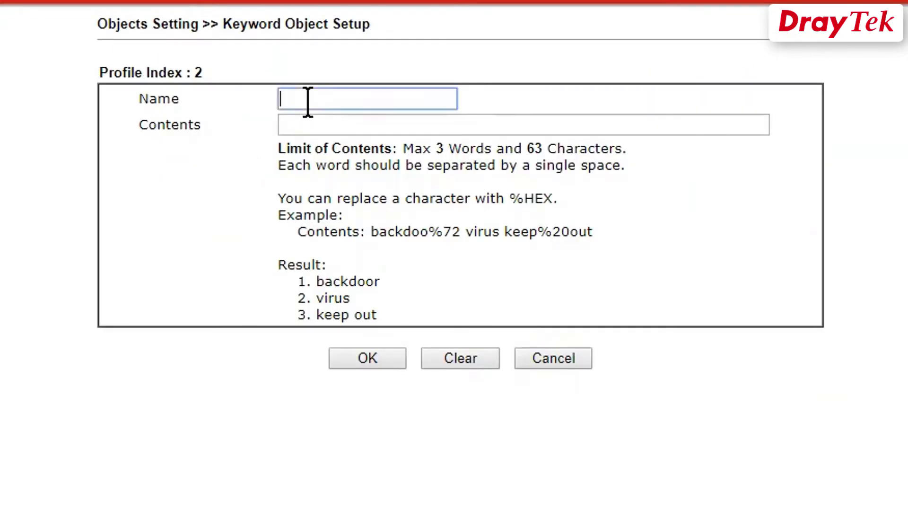
pyautogui.write('facebook')
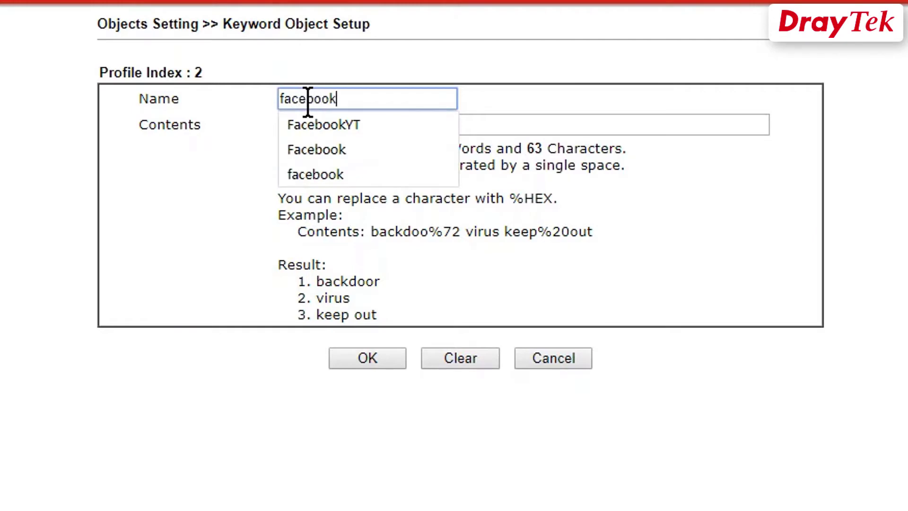
pyautogui.write('_app')
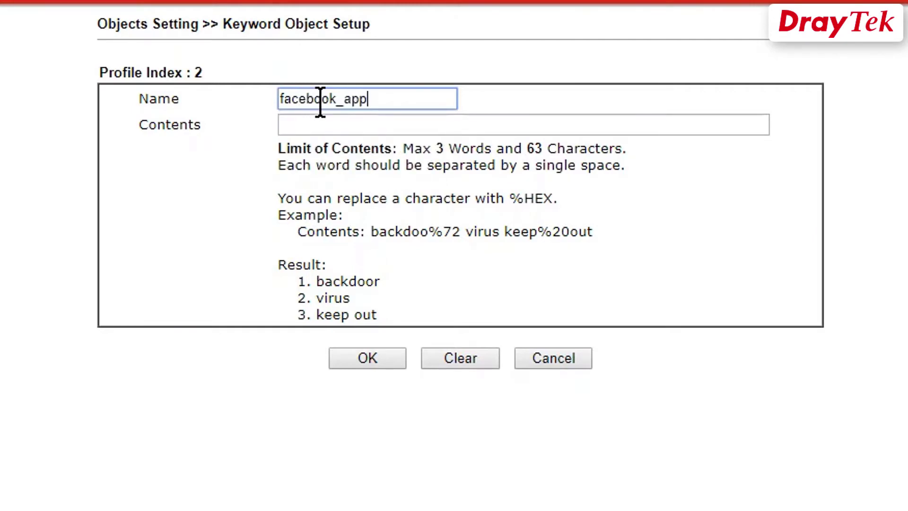
pyautogui.click(315, 128)
pyautogui.write('fb')
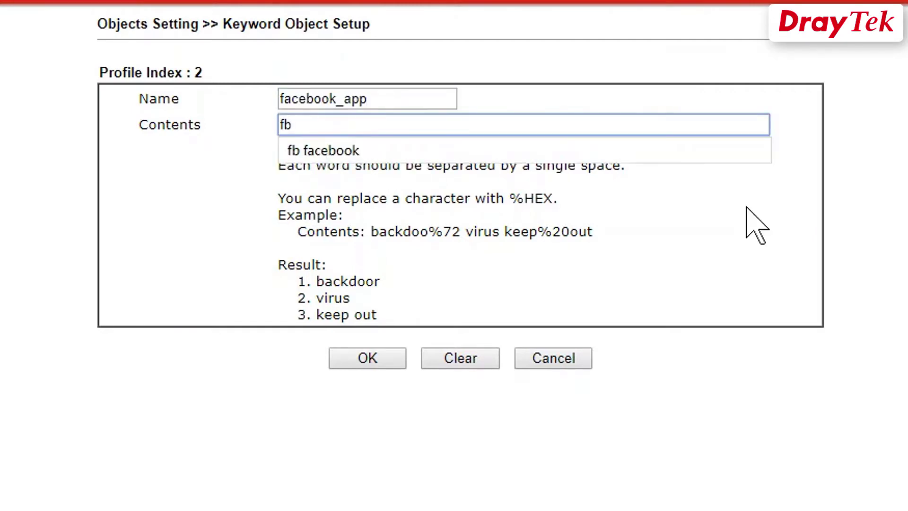
pyautogui.write('cdn')
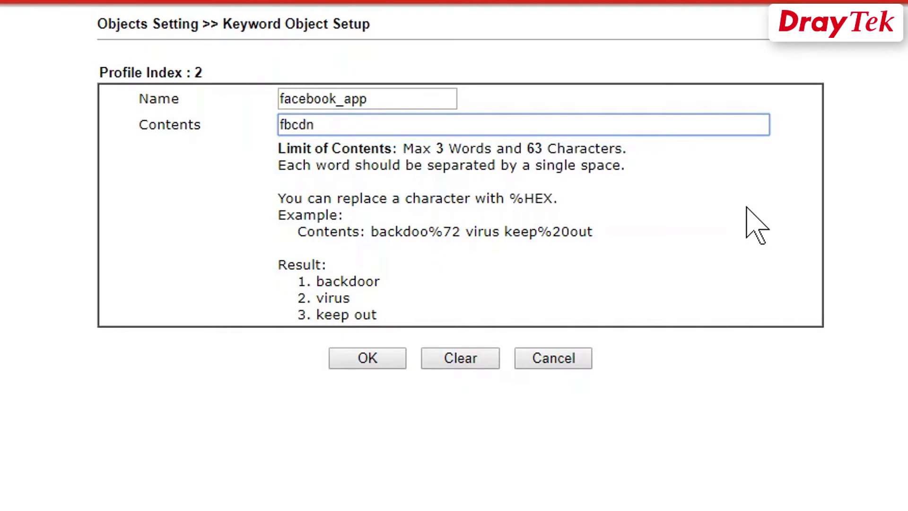
pyautogui.write(' fbsbx')
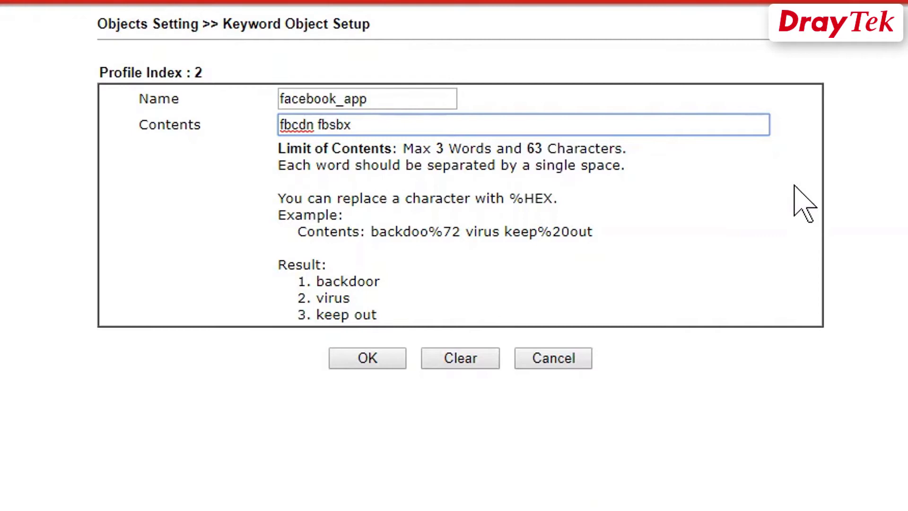
pyautogui.click(380, 359)
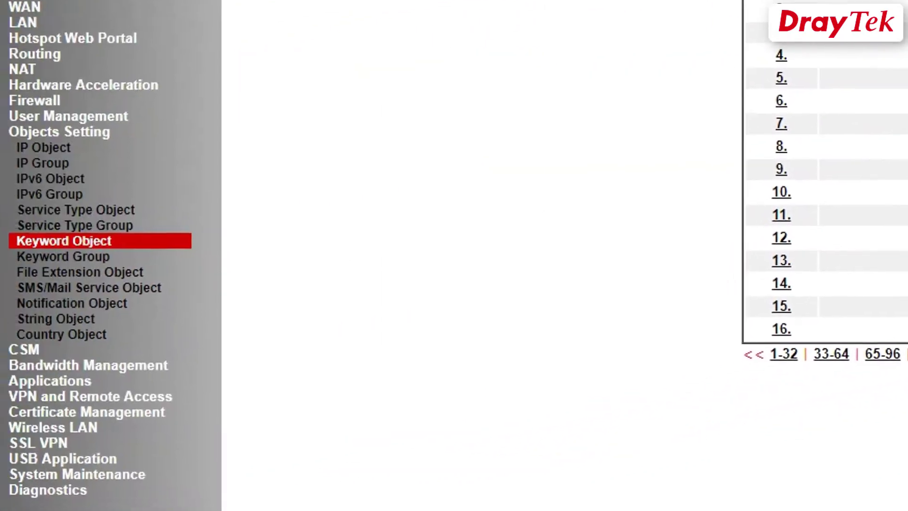
# Step: Name URL content filter profile 1 Block_facebook and set its logging to All
pyautogui.click(24, 351)
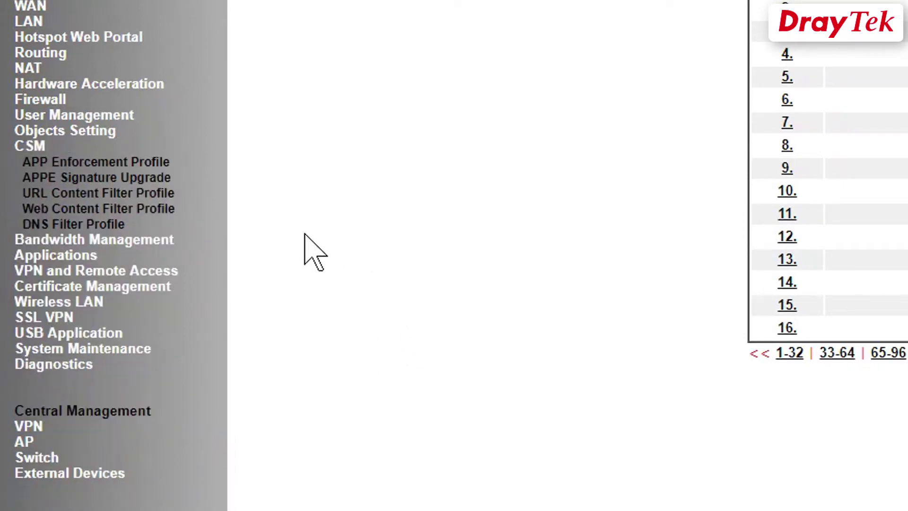
pyautogui.click(124, 199)
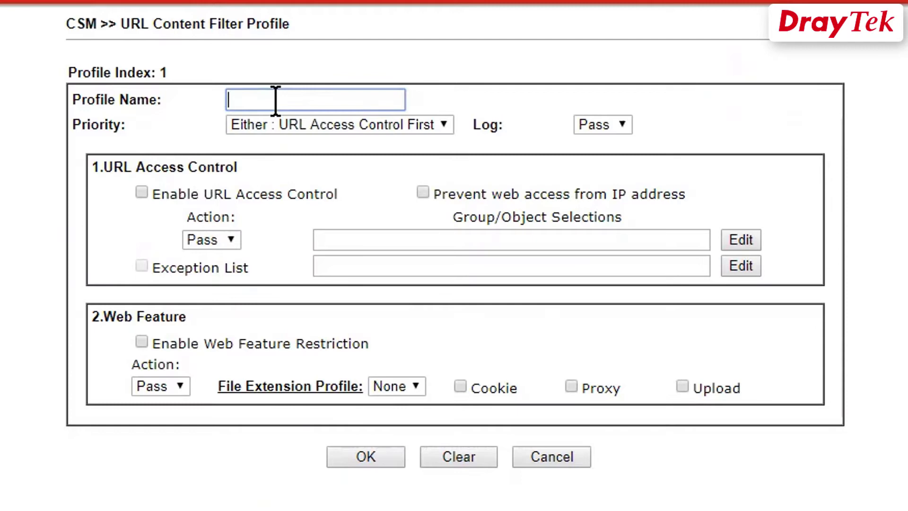
pyautogui.write('Block')
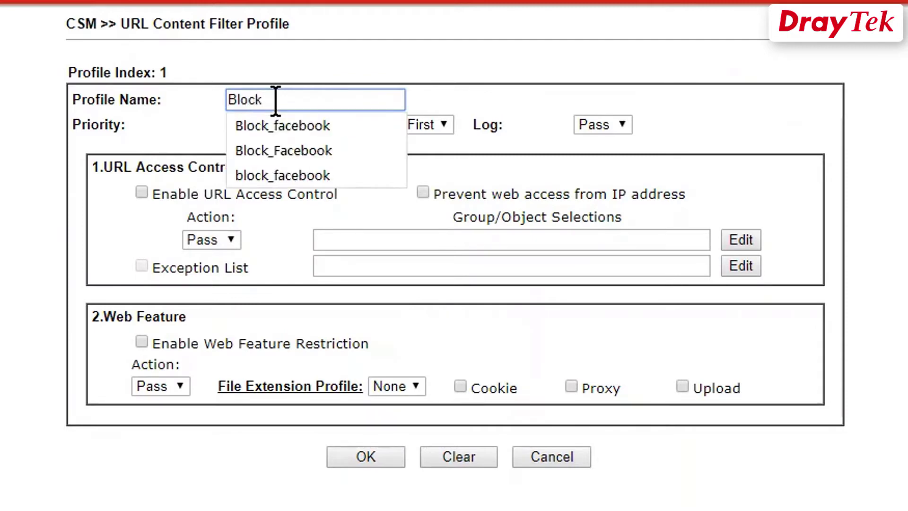
pyautogui.write('_facebook')
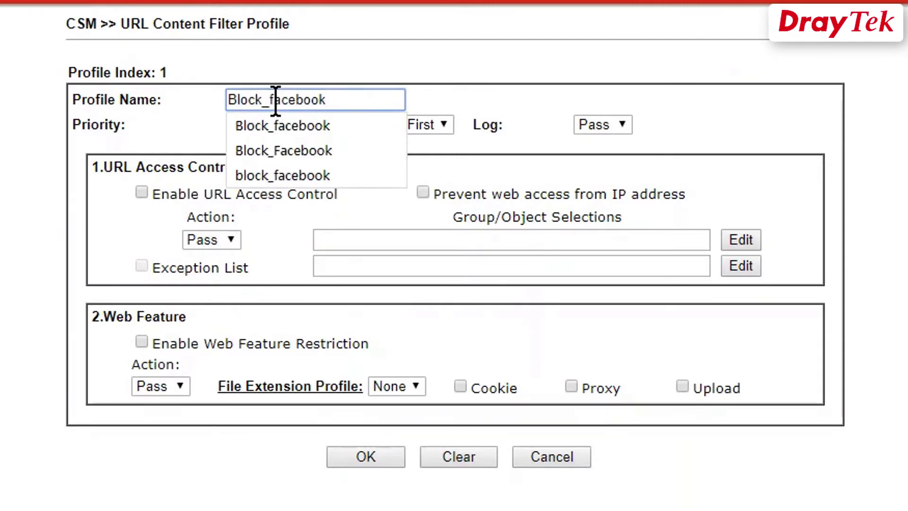
pyautogui.click(486, 112)
pyautogui.click(608, 130)
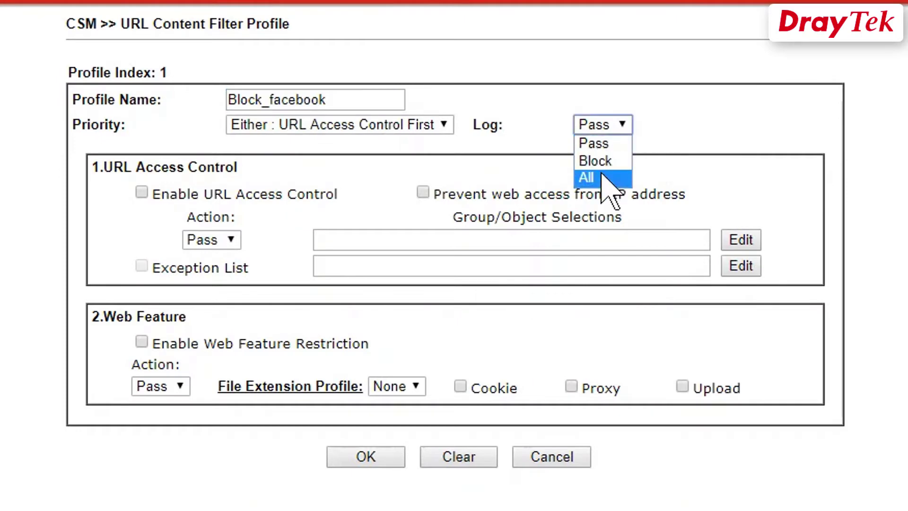
pyautogui.click(600, 178)
# Step: Enable URL access control with action Block on the keyword objects
pyautogui.click(142, 193)
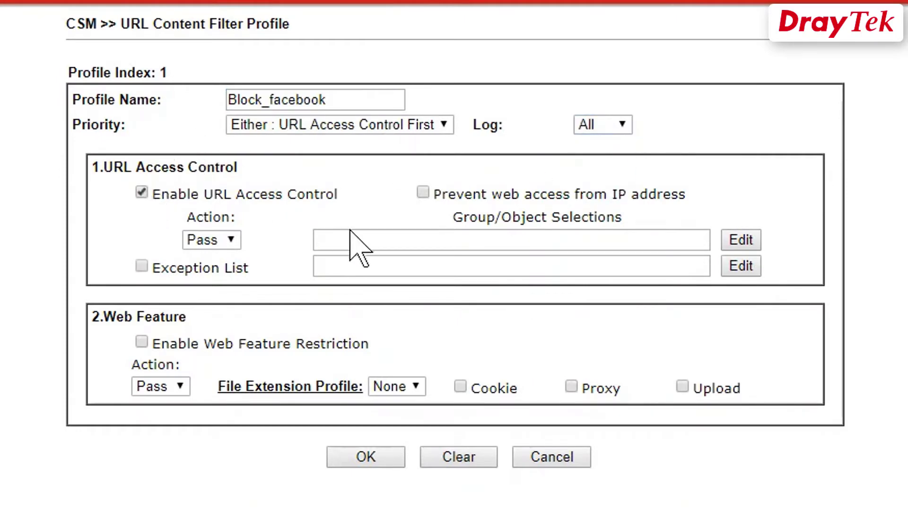
pyautogui.click(230, 241)
pyautogui.click(226, 276)
pyautogui.click(375, 234)
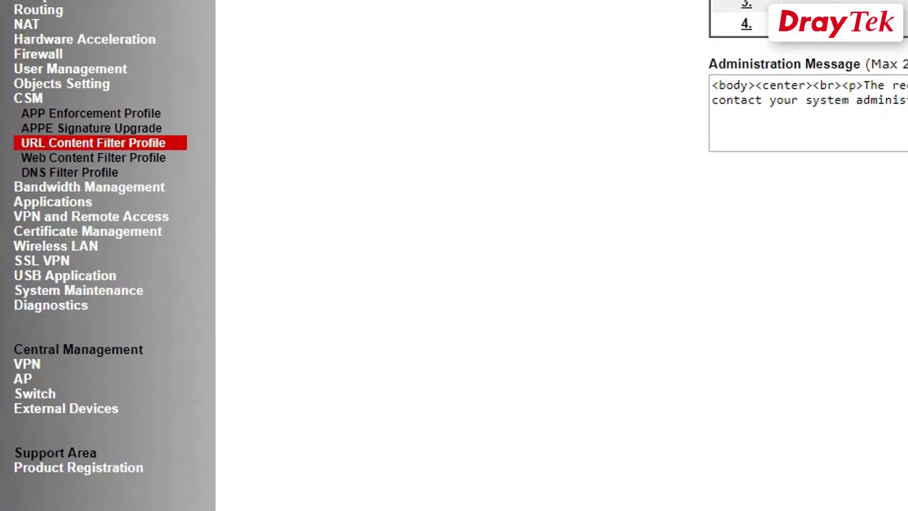
# Step: Enable DNS filtering locally with the UCF-1 Block_facebook URL filter and save
pyautogui.click(88, 172)
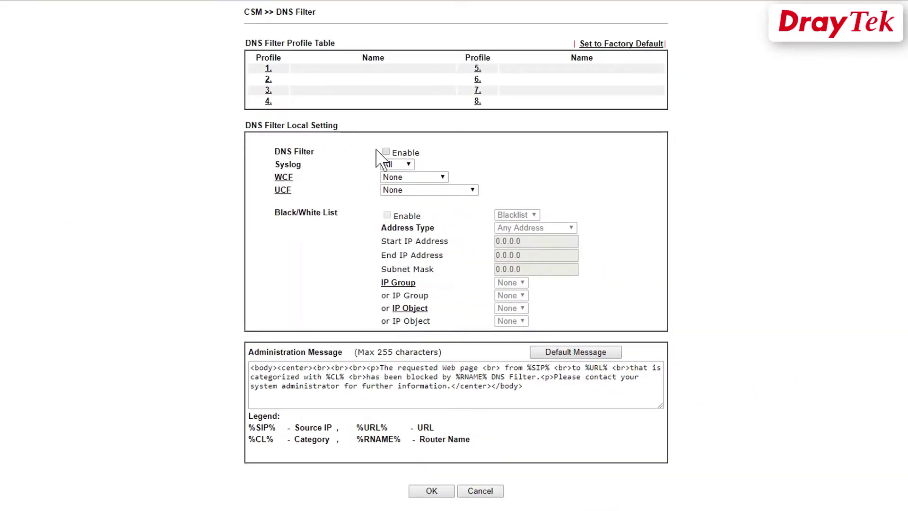
pyautogui.click(386, 153)
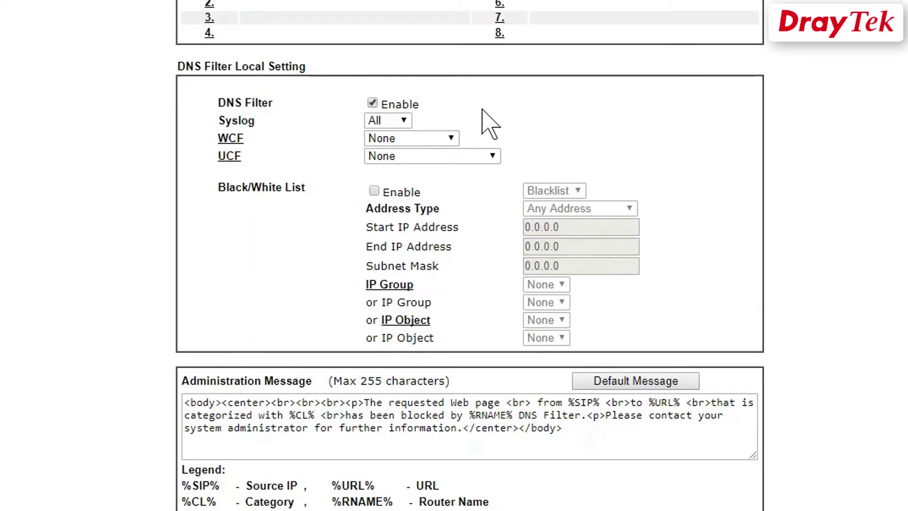
pyautogui.click(469, 159)
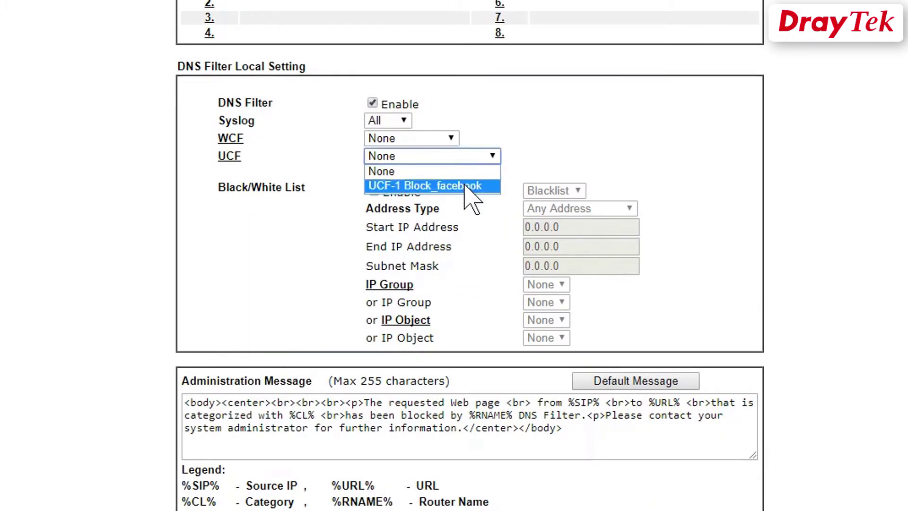
pyautogui.click(464, 186)
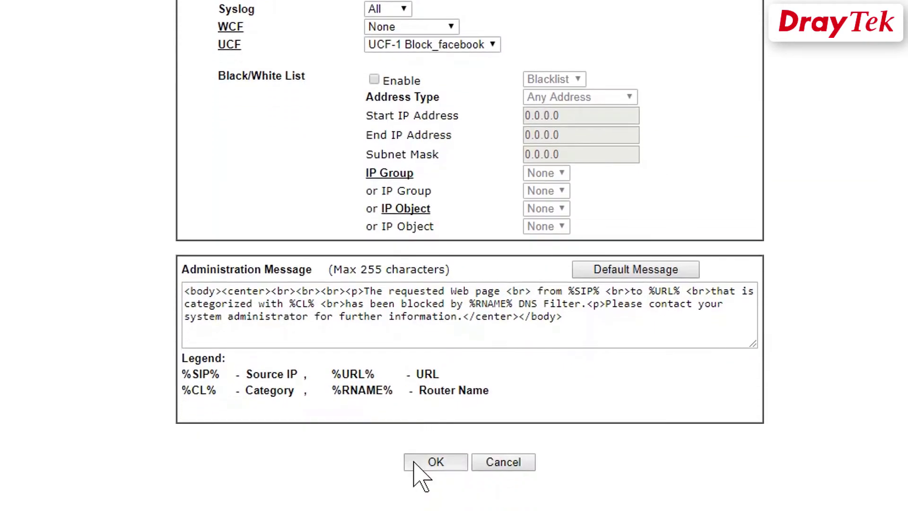
pyautogui.click(422, 468)
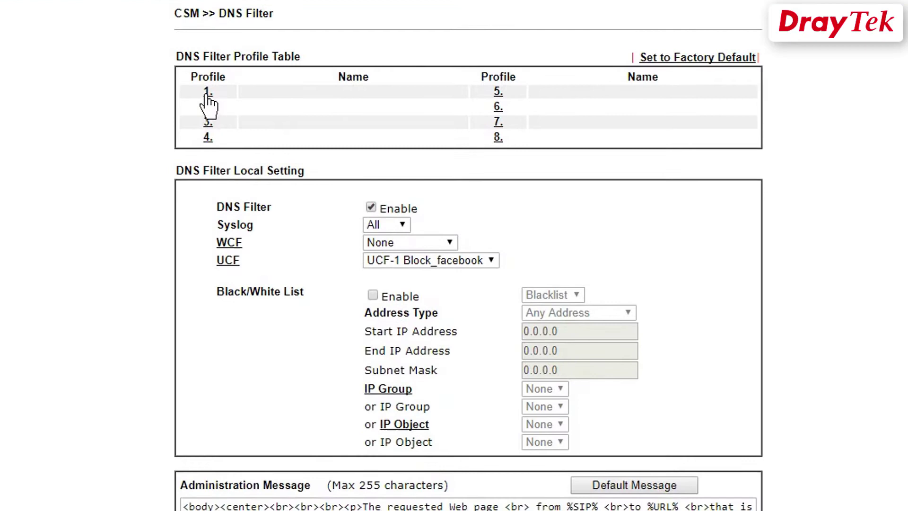
# Step: Name DNS profile 1 Block_facebook, set syslog to All, choose UCF-1 Block_facebook, and save
pyautogui.click(208, 94)
pyautogui.click(424, 85)
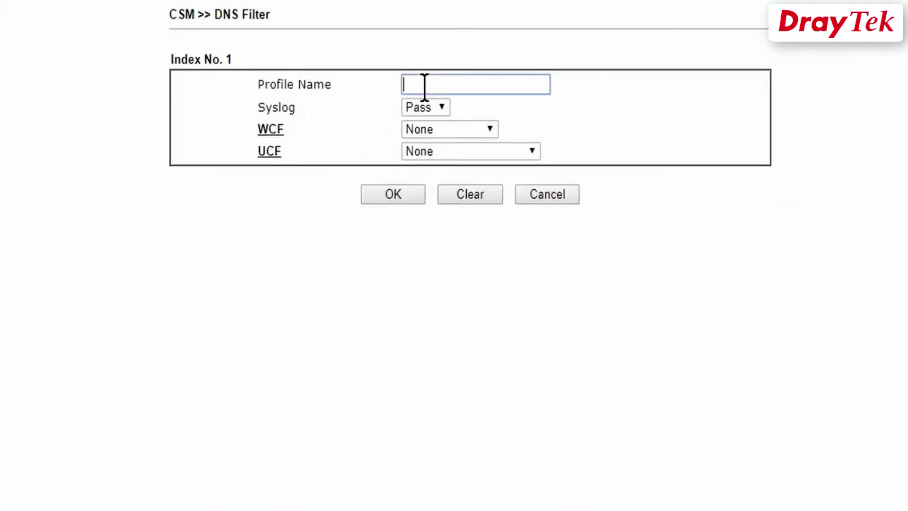
pyautogui.write('Block_facebook')
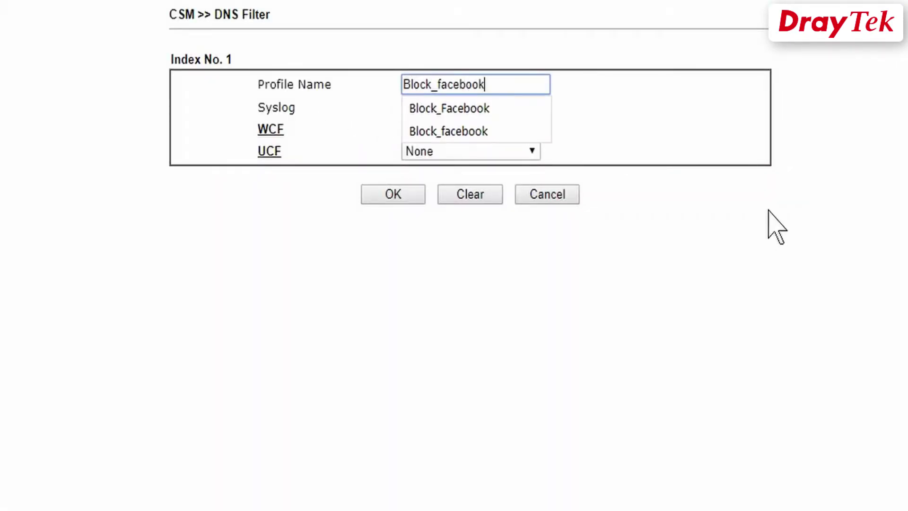
pyautogui.press('Escape')
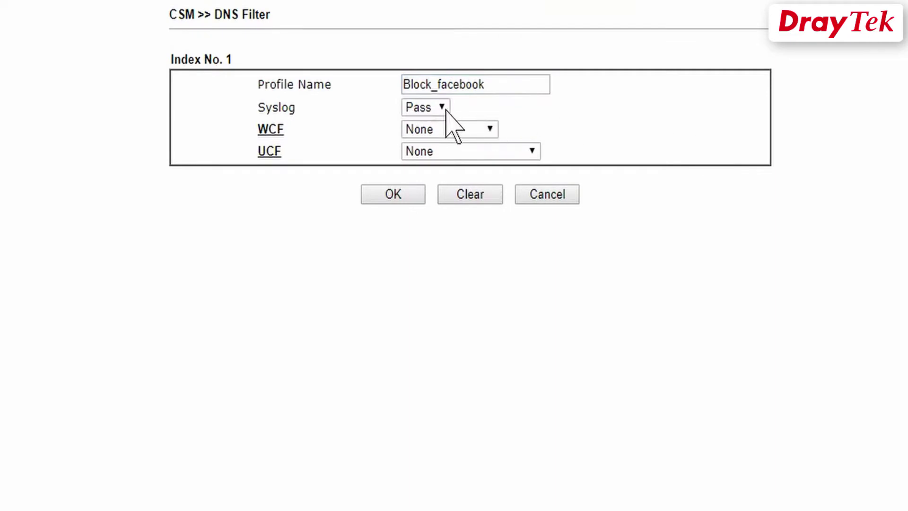
pyautogui.click(437, 110)
pyautogui.click(432, 153)
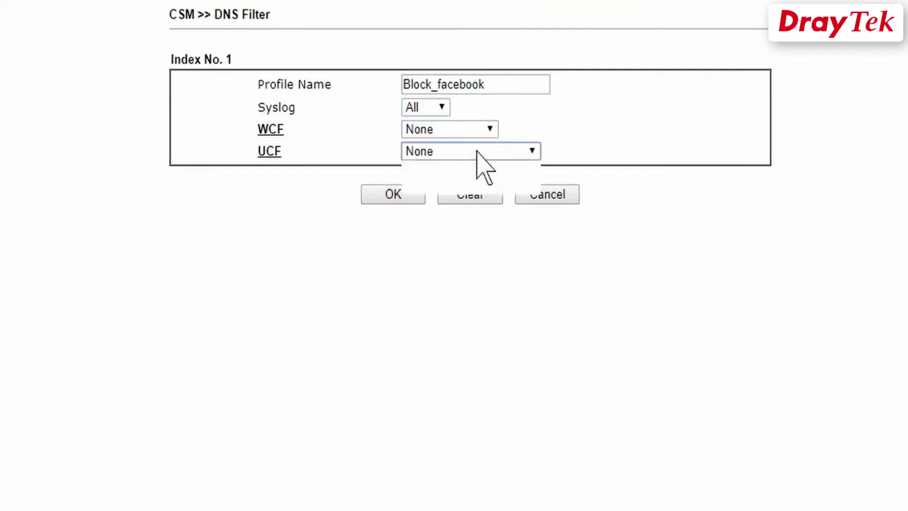
pyautogui.click(475, 151)
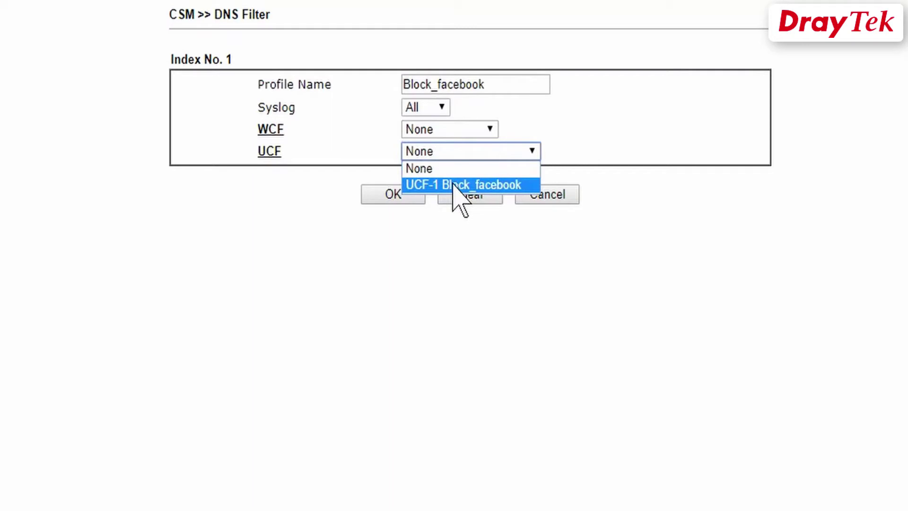
pyautogui.click(454, 187)
pyautogui.click(394, 198)
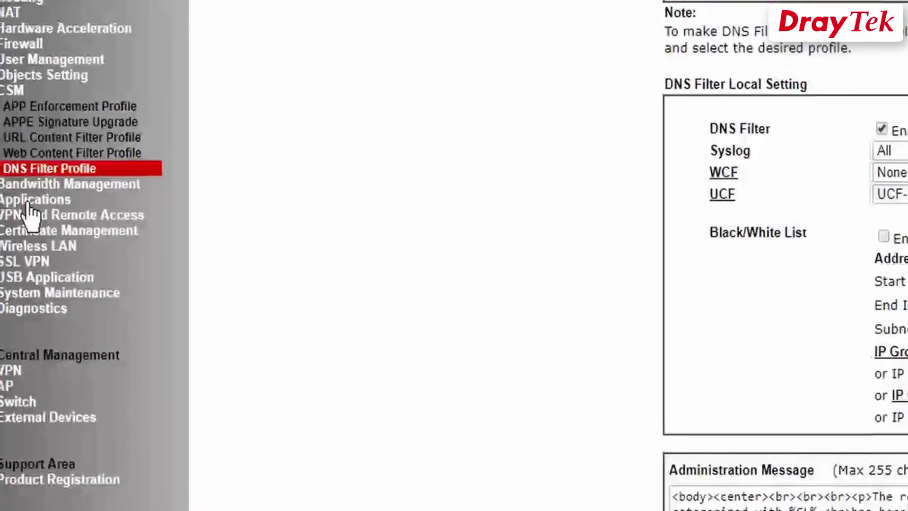
# Step: Enable schedule 1 and set its start date to 2018-3-6
pyautogui.click(22, 186)
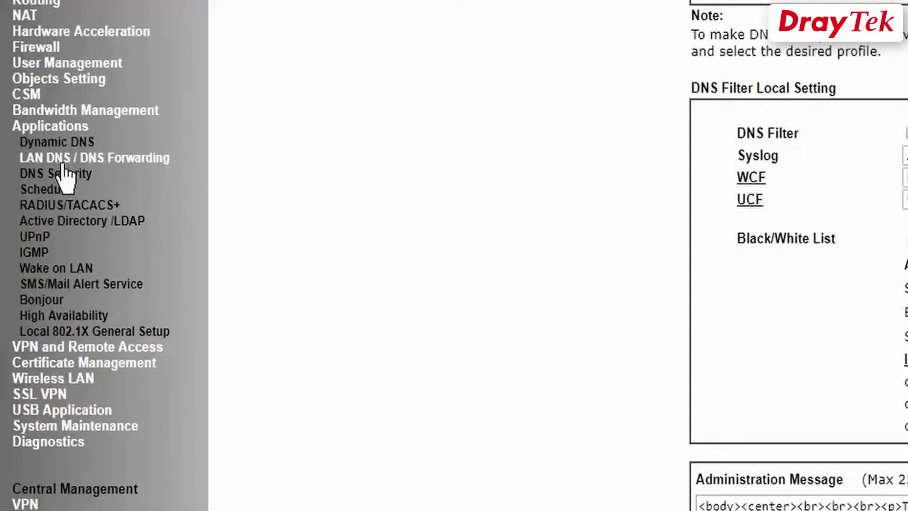
pyautogui.click(62, 199)
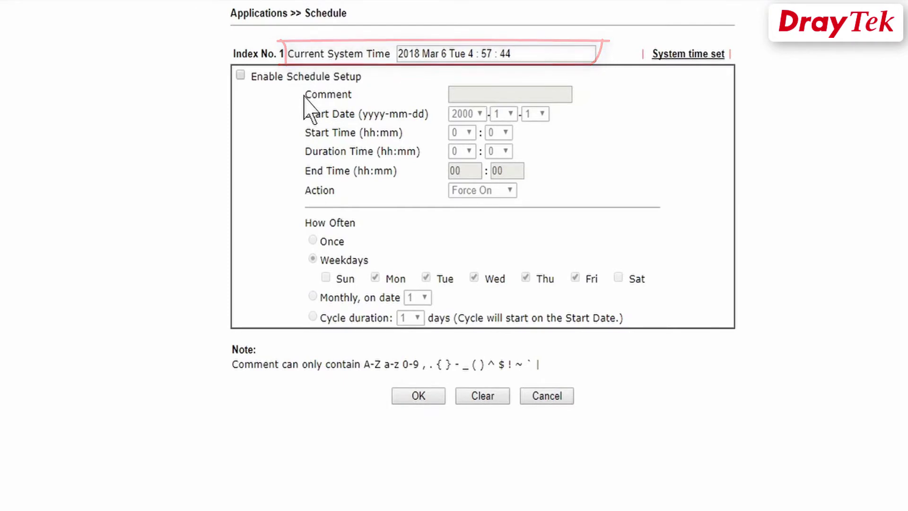
pyautogui.click(242, 76)
pyautogui.click(485, 89)
pyautogui.write('Office_hour_')
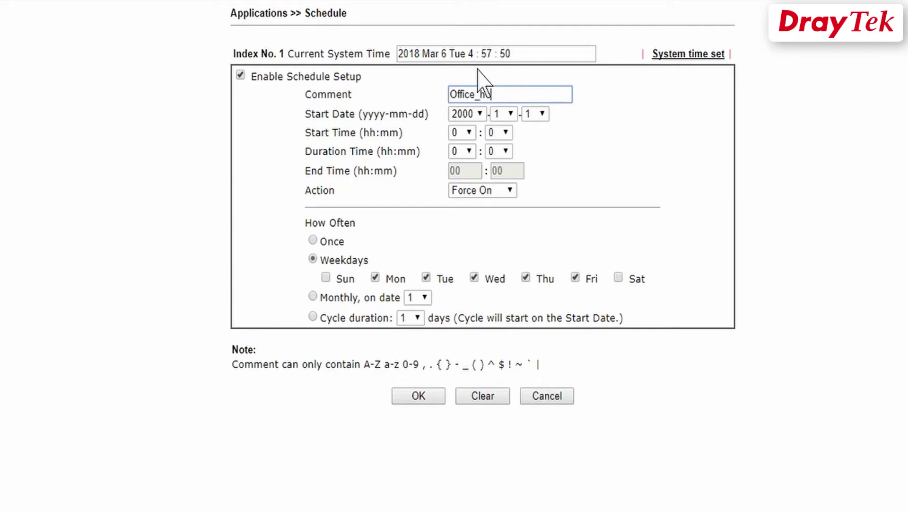
pyautogui.write('1')
pyautogui.click(471, 117)
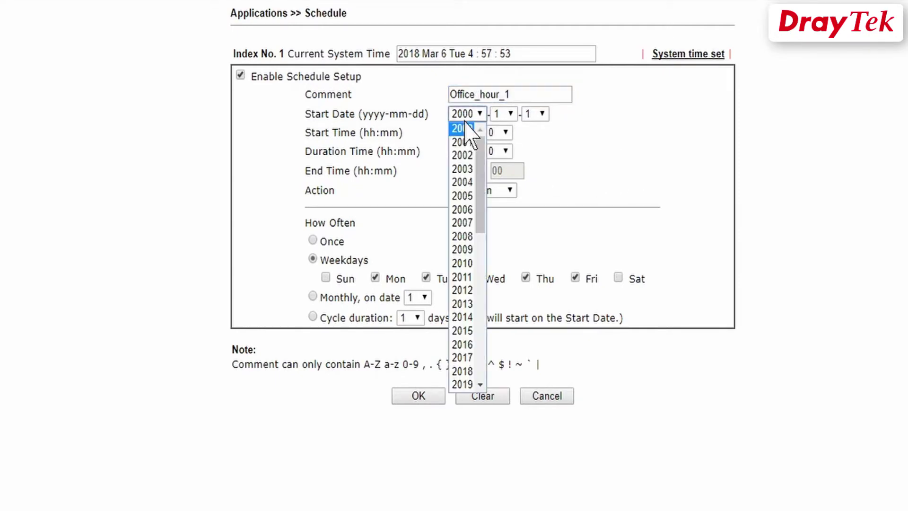
pyautogui.click(472, 370)
pyautogui.click(505, 114)
pyautogui.click(502, 155)
pyautogui.click(536, 113)
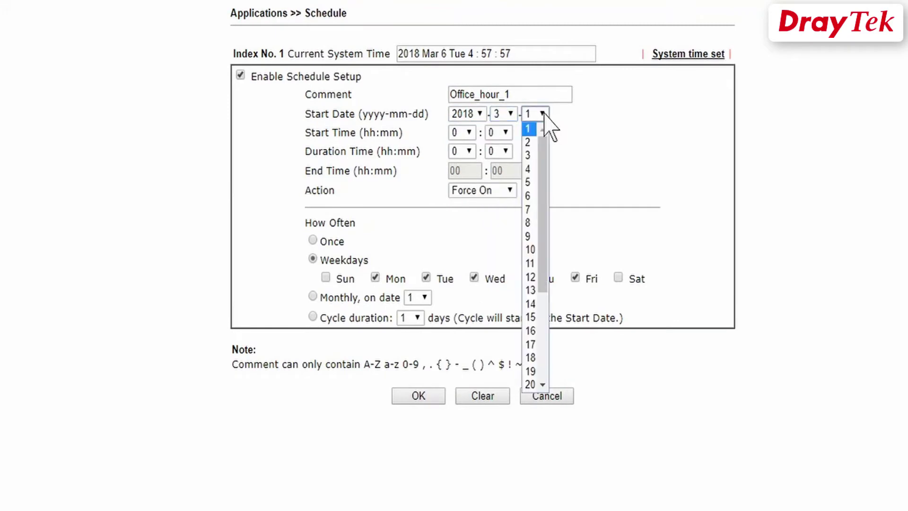
pyautogui.click(536, 194)
# Step: Set schedule 1 to start at 09:00 for 3 hours on weekdays, and save
pyautogui.click(461, 131)
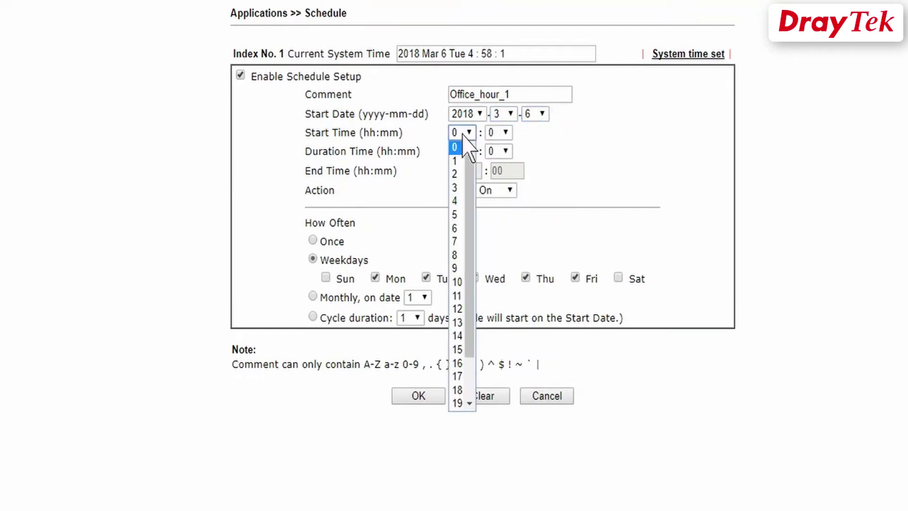
pyautogui.click(459, 268)
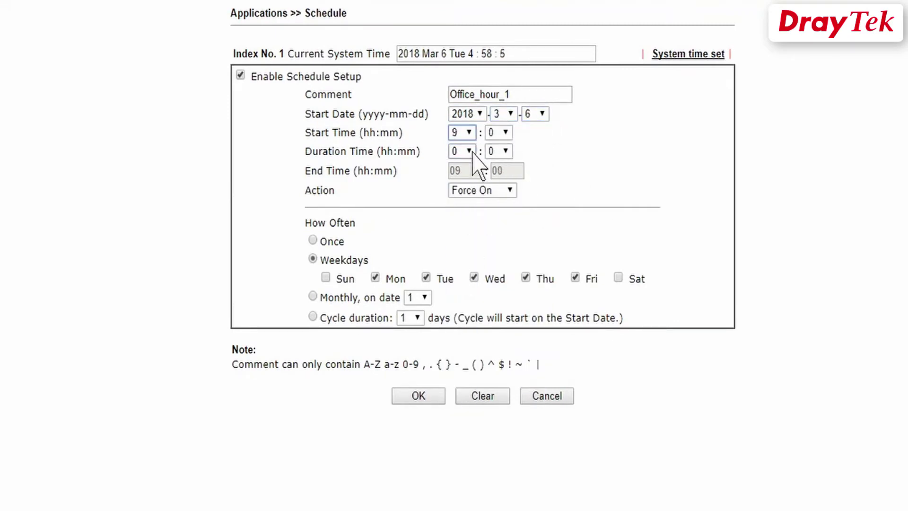
pyautogui.click(468, 151)
pyautogui.click(458, 206)
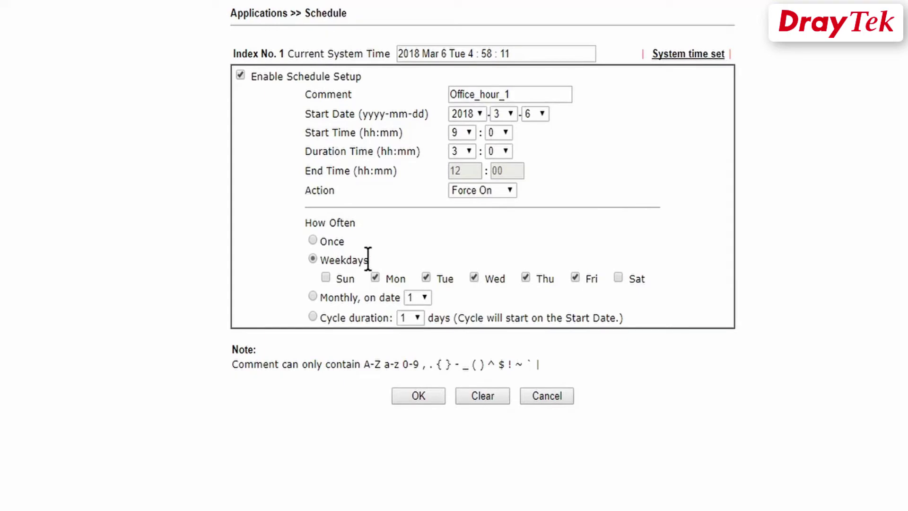
pyautogui.moveTo(371, 260); pyautogui.dragTo(332, 260)
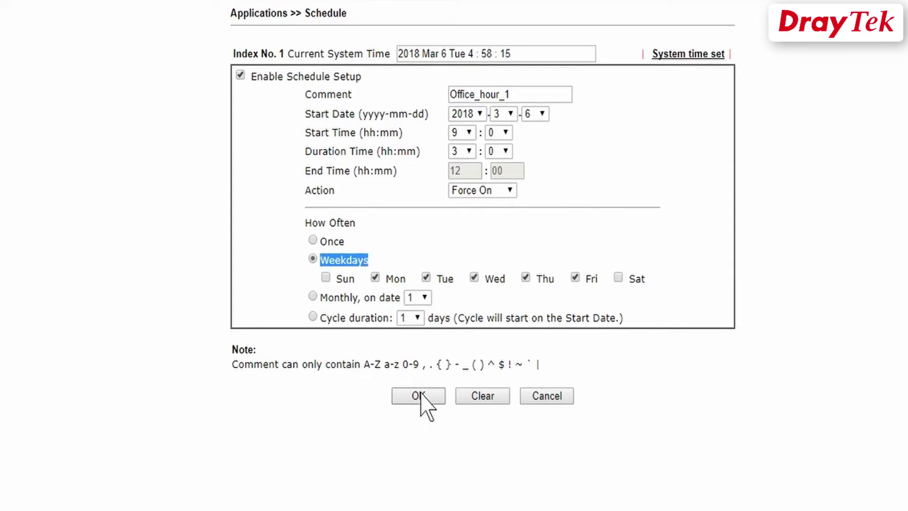
pyautogui.click(466, 284)
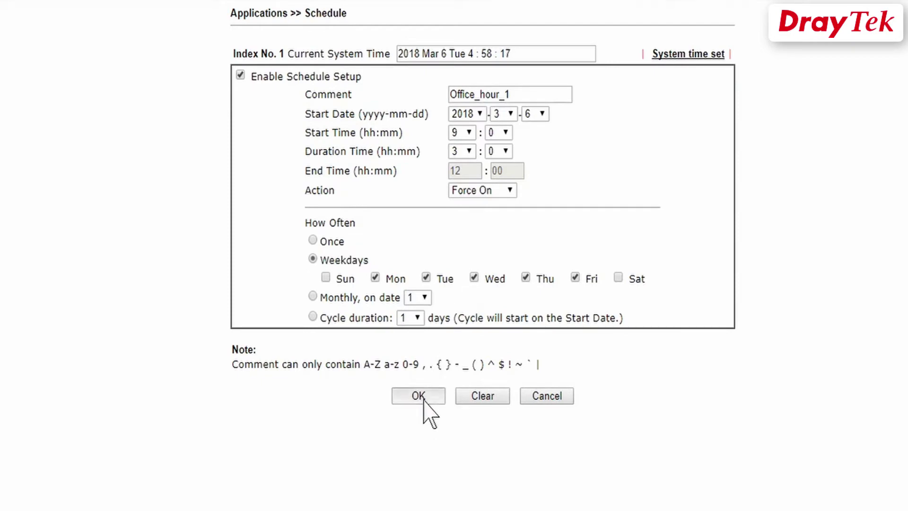
pyautogui.click(418, 397)
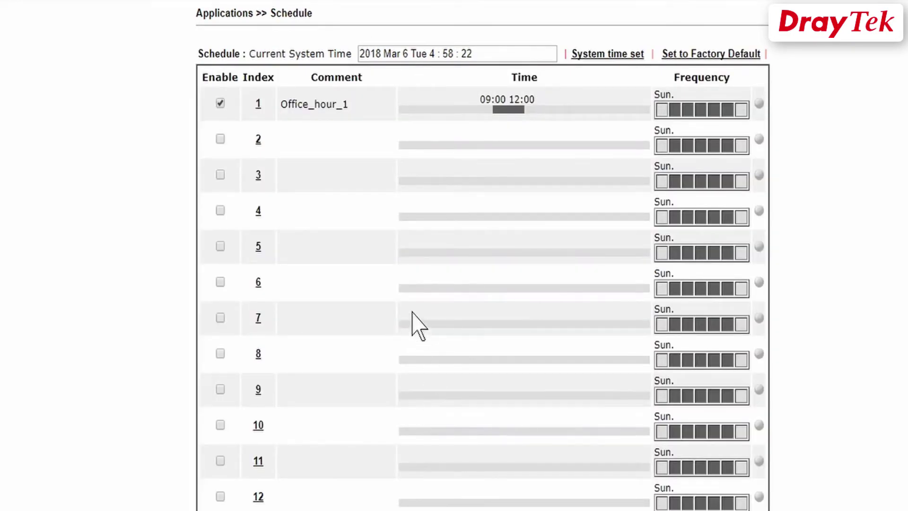
# Step: Enable schedule 2, comment it Office_hour_2, and set its start date to 2018-3-6
pyautogui.click(259, 141)
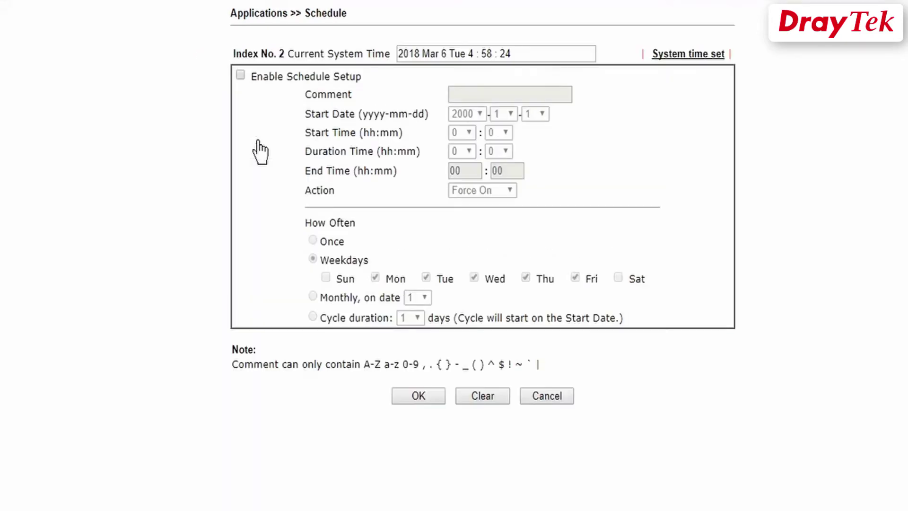
pyautogui.click(241, 76)
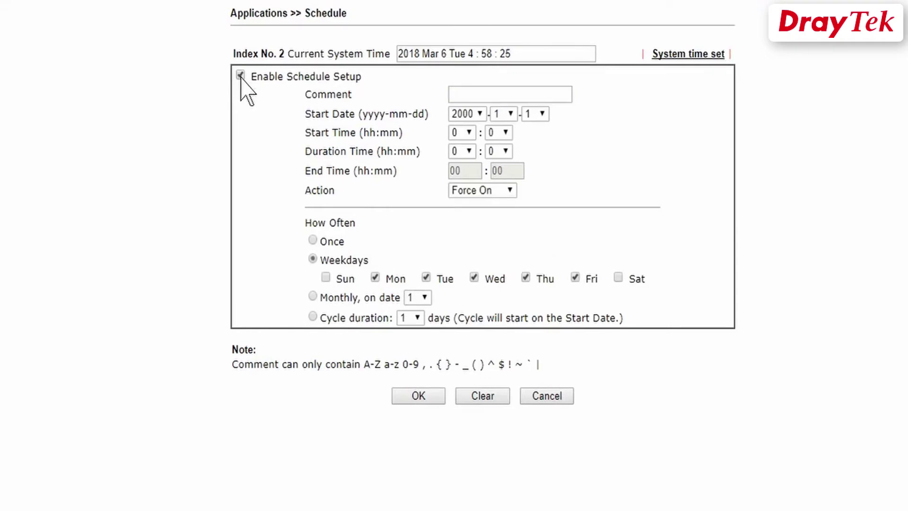
pyautogui.click(504, 94)
pyautogui.write('Office_hour_2')
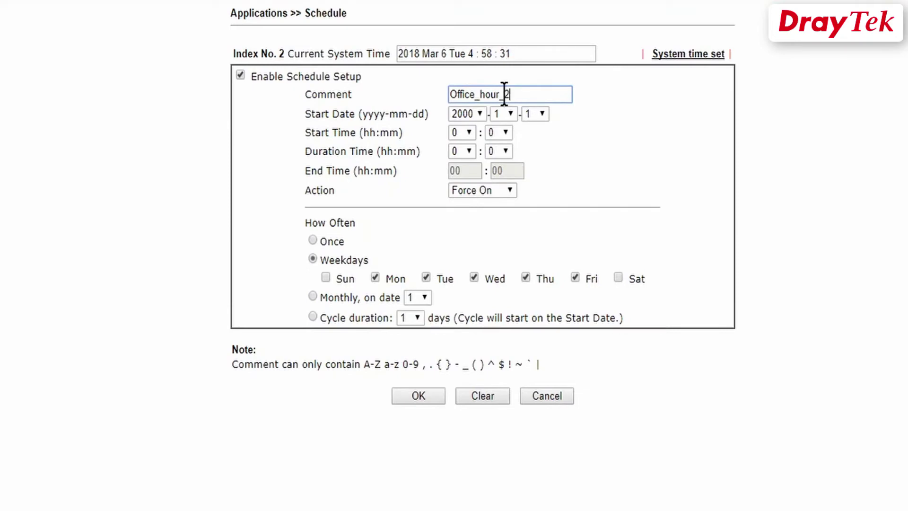
pyautogui.click(467, 114)
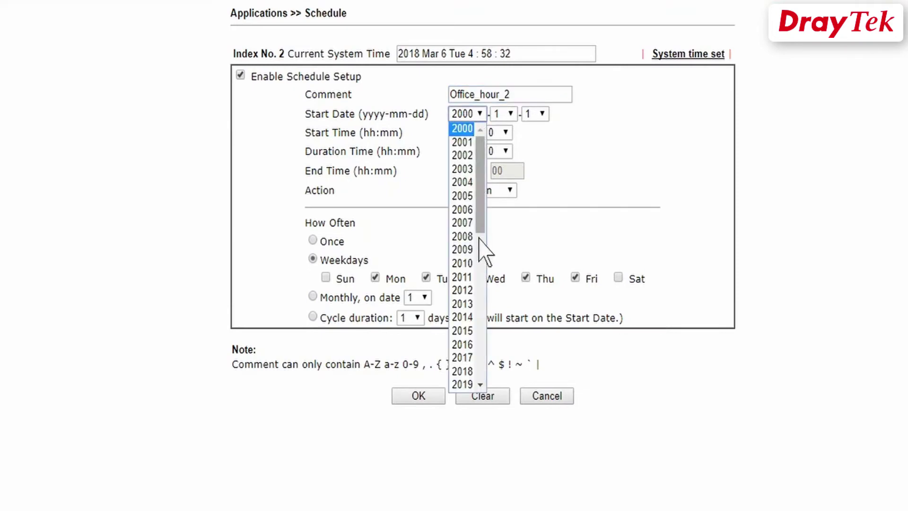
pyautogui.click(462, 369)
pyautogui.click(503, 113)
pyautogui.click(497, 155)
pyautogui.click(535, 114)
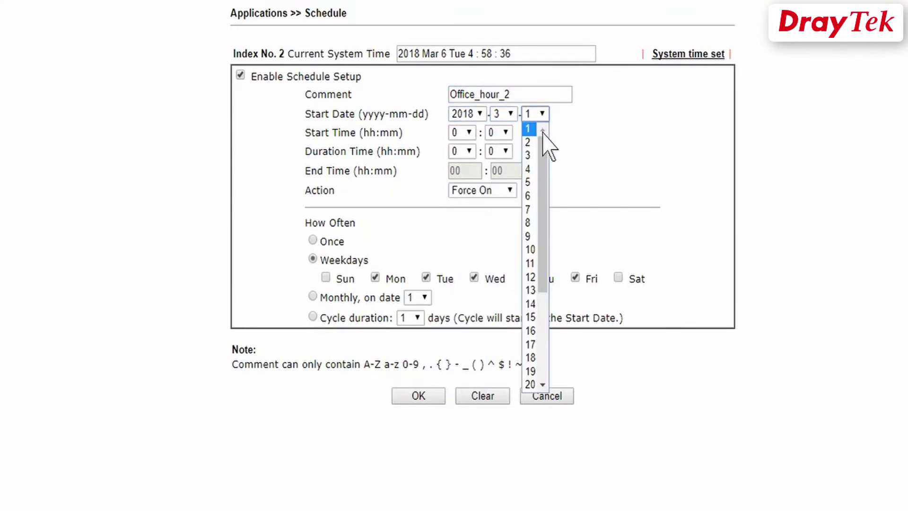
pyautogui.click(535, 197)
# Step: Start schedule 2 at 13:00 with a 5-hour duration, ending 18:00
pyautogui.click(463, 132)
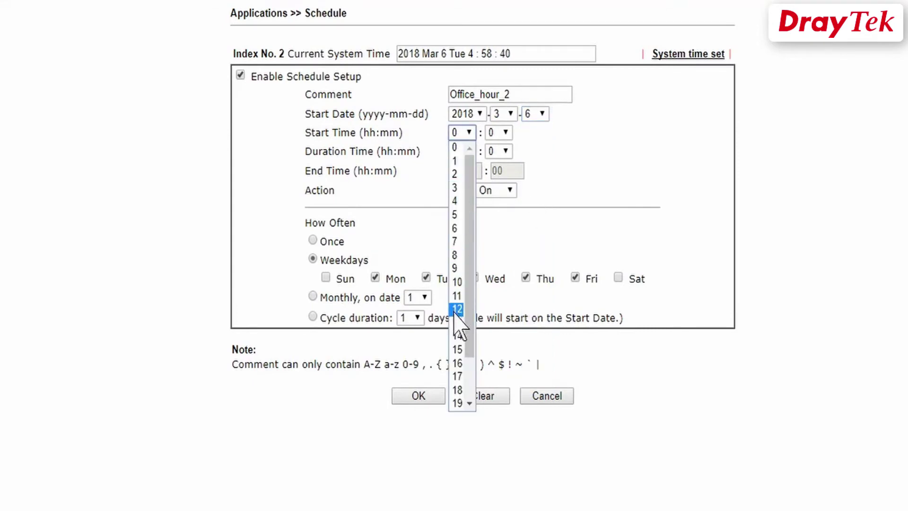
pyautogui.click(458, 328)
pyautogui.click(463, 152)
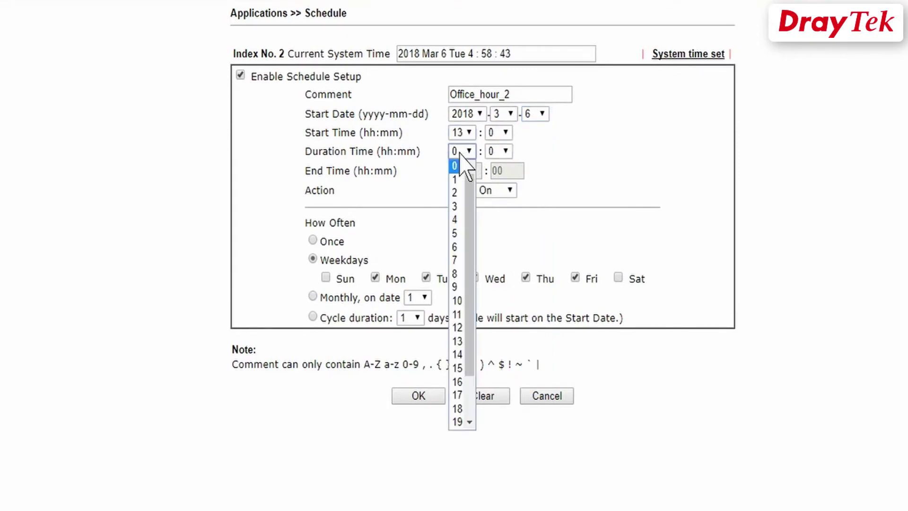
pyautogui.click(456, 236)
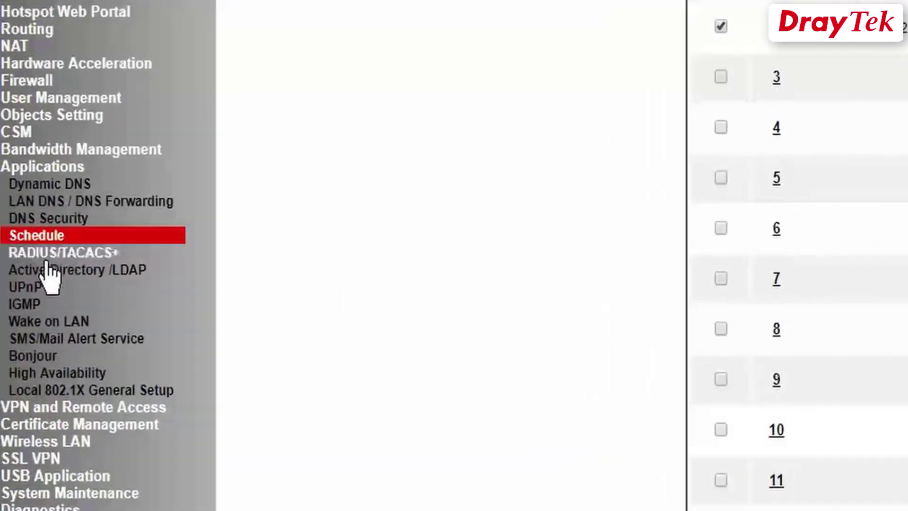
# Step: Open rule 2 of firewall Filter Set 2, Default Data Filter
pyautogui.click(41, 87)
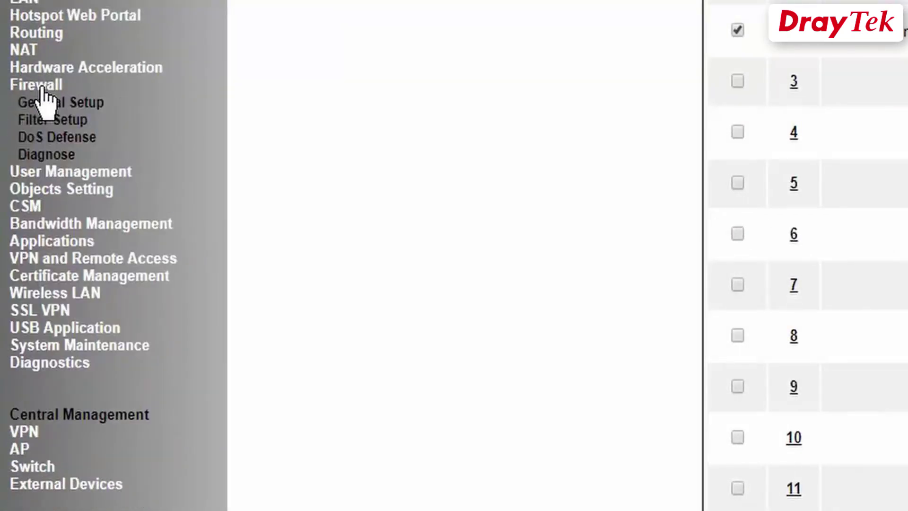
pyautogui.click(44, 122)
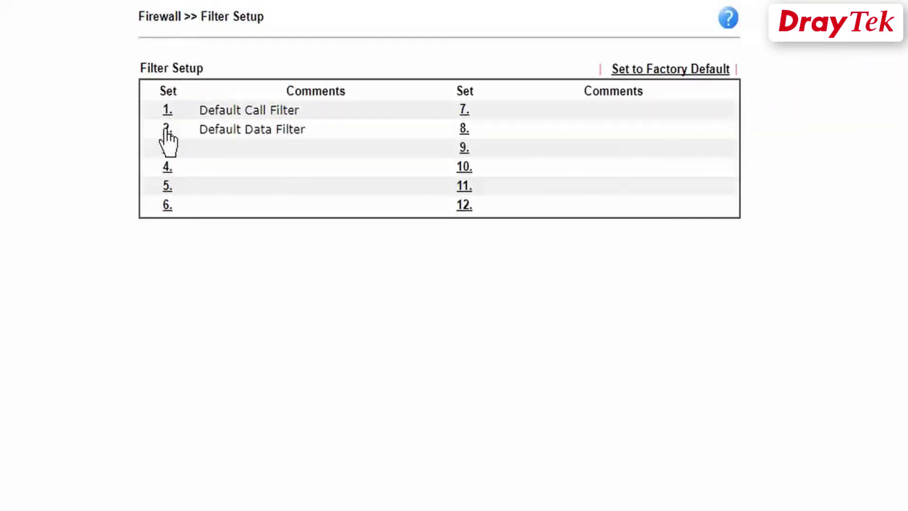
pyautogui.click(167, 132)
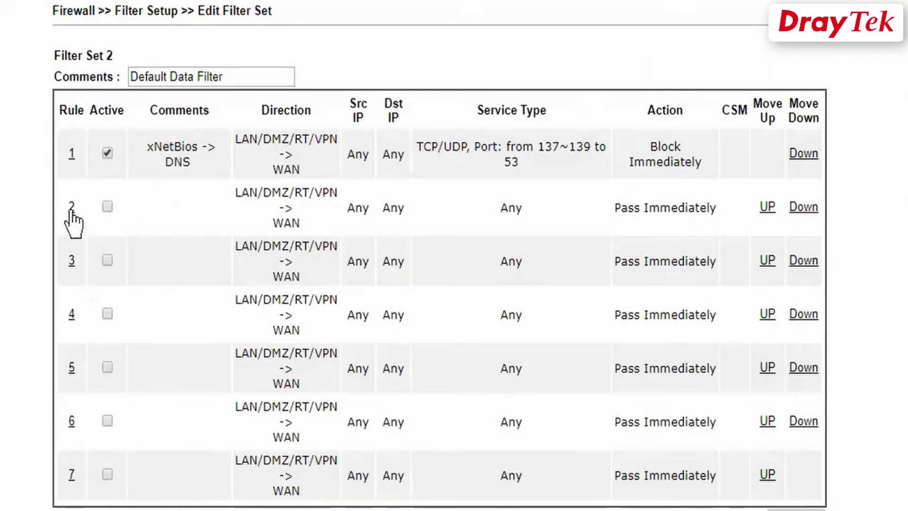
pyautogui.click(72, 211)
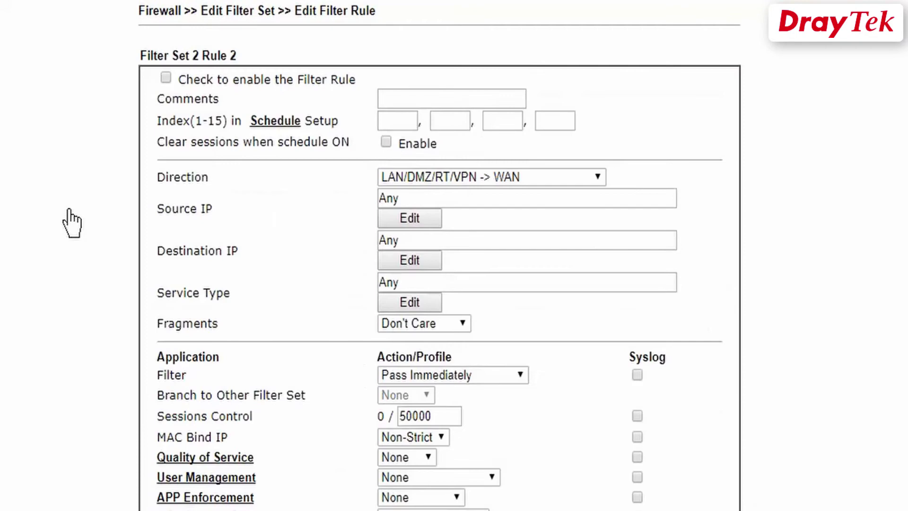
# Step: Enable rule 2 as Block_facebook with schedules 1 and 2 and session clearing on
pyautogui.click(166, 79)
pyautogui.click(391, 96)
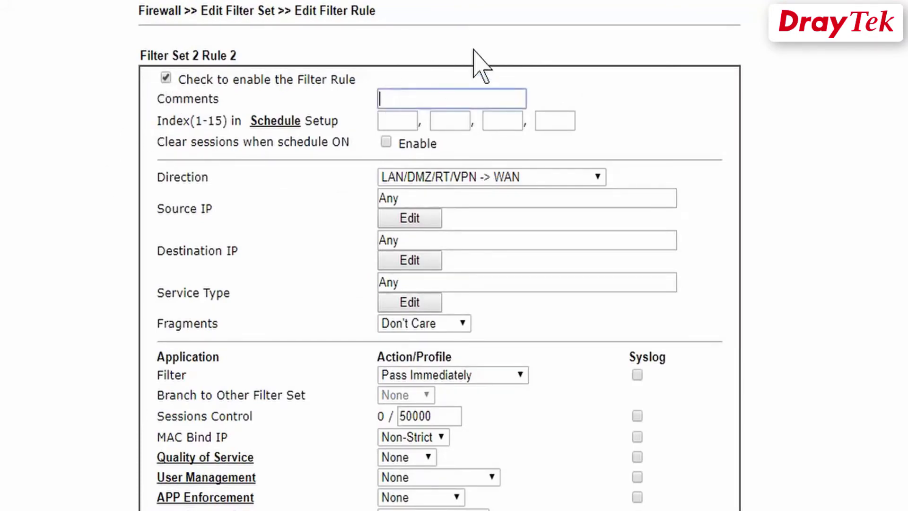
pyautogui.write('Block_')
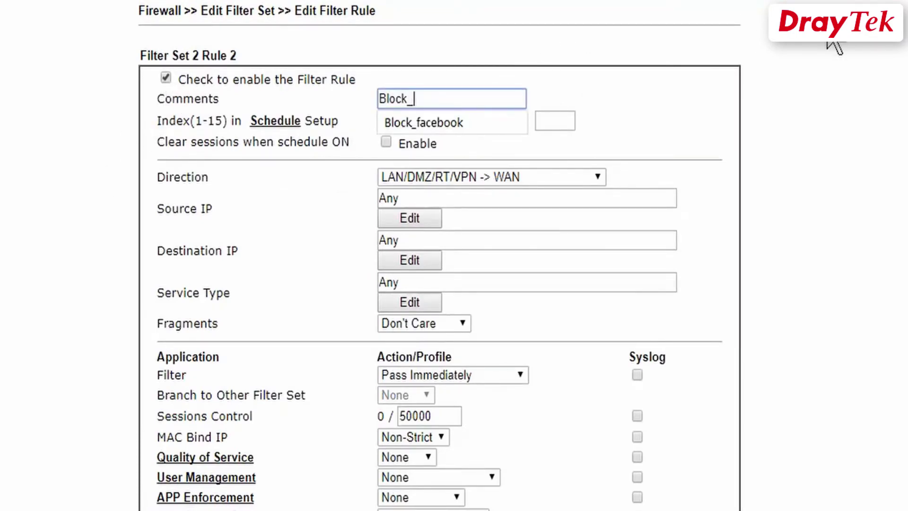
pyautogui.write('facebook')
pyautogui.click(846, 59)
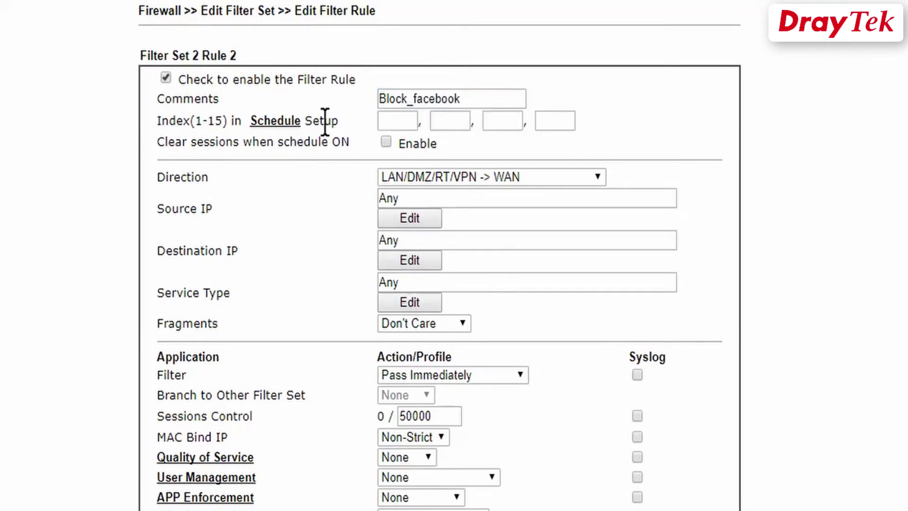
pyautogui.moveTo(153, 121); pyautogui.dragTo(214, 120)
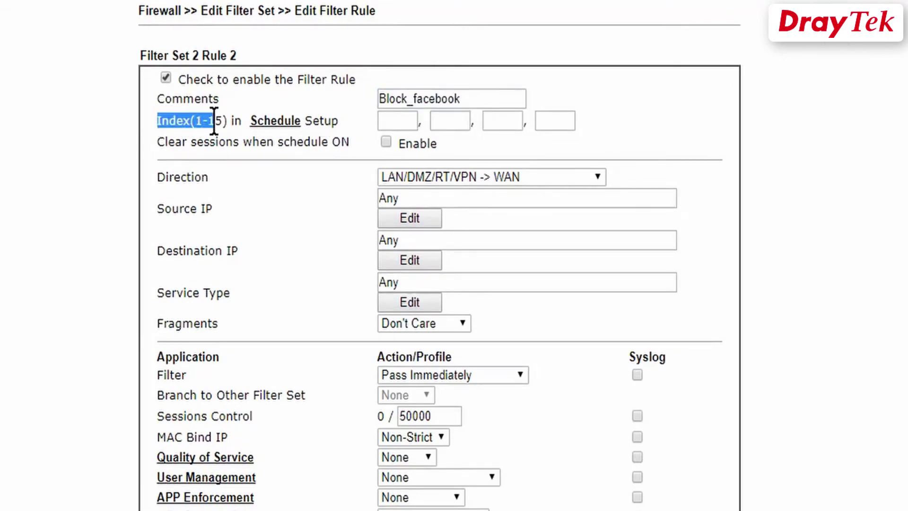
pyautogui.click(400, 121)
pyautogui.write('1')
pyautogui.click(454, 120)
pyautogui.write('2')
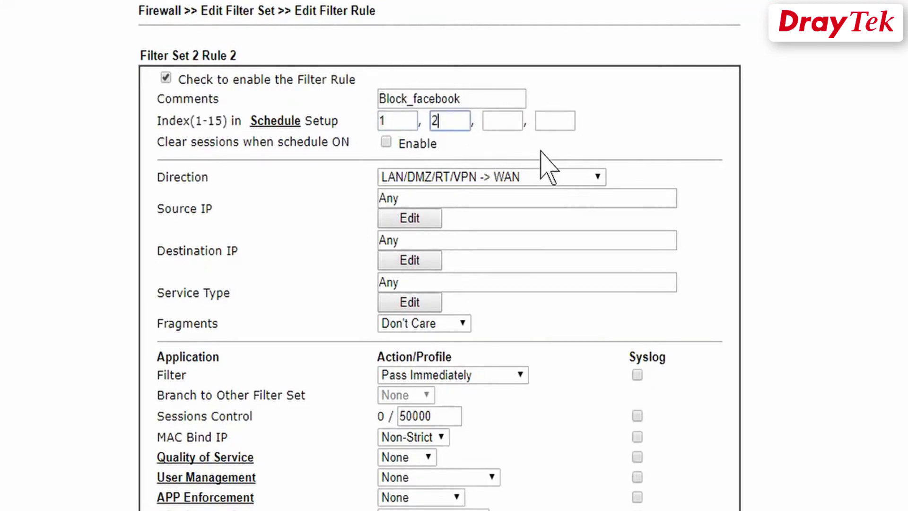
pyautogui.click(386, 143)
pyautogui.scroll(-1, 407, 270)
pyautogui.scroll(-1, 406, 268)
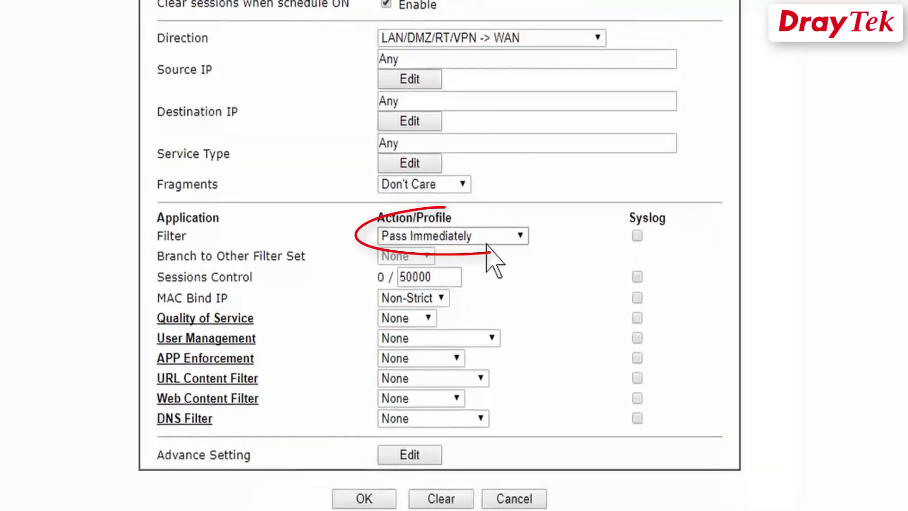
# Step: Set rule 2's URL and DNS filters to 1-Block_facebook with syslog, and save
pyautogui.click(451, 378)
pyautogui.click(450, 427)
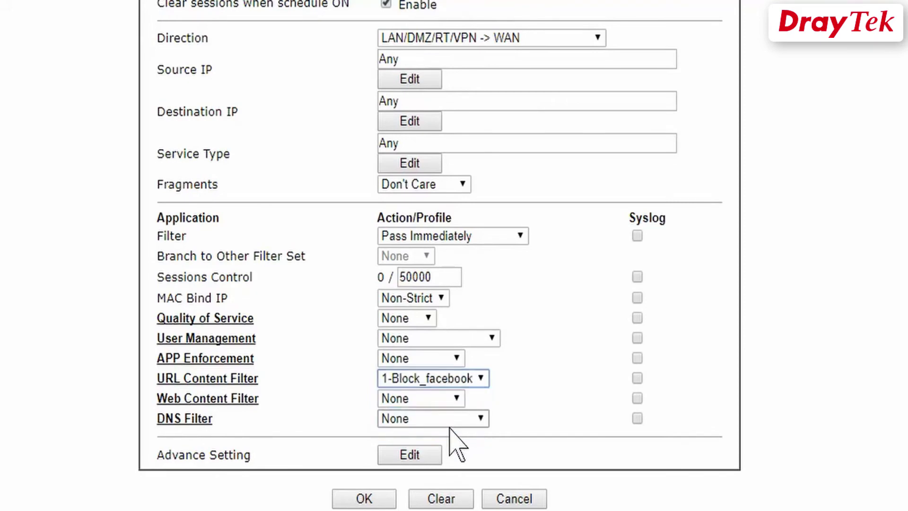
pyautogui.click(472, 420)
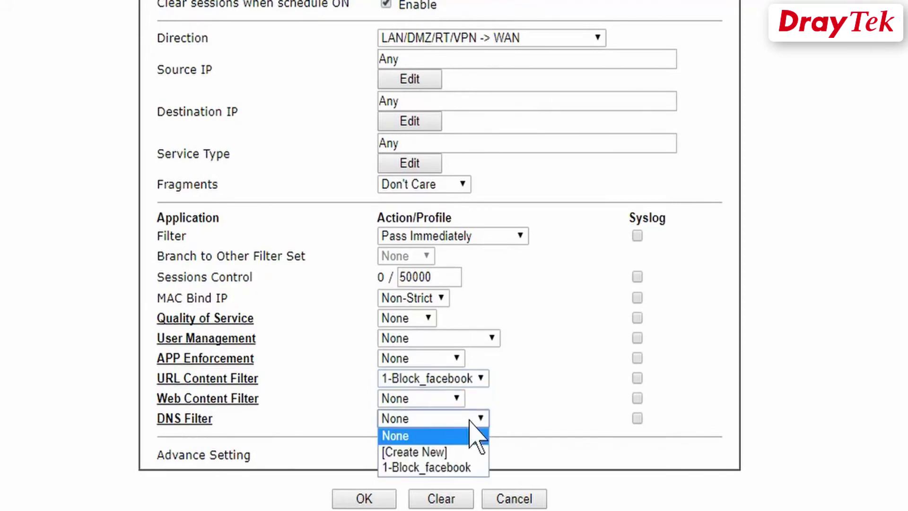
pyautogui.click(465, 468)
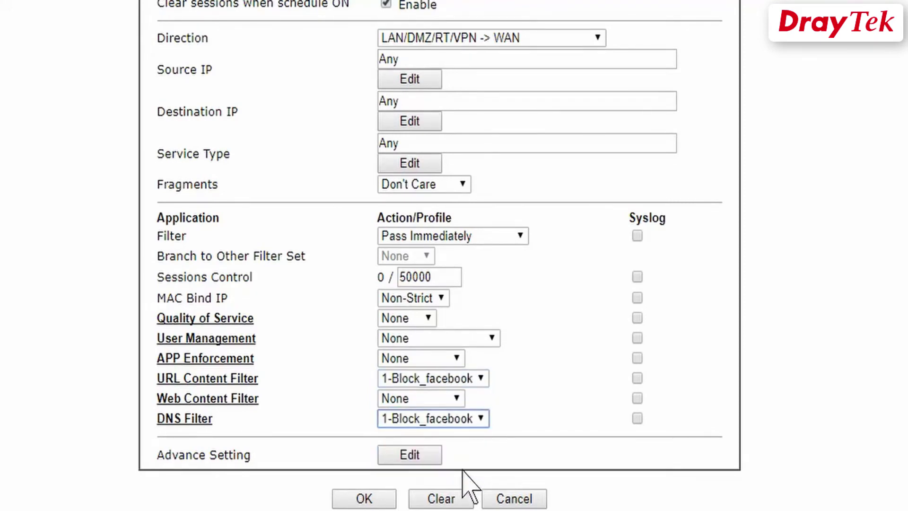
pyautogui.click(638, 419)
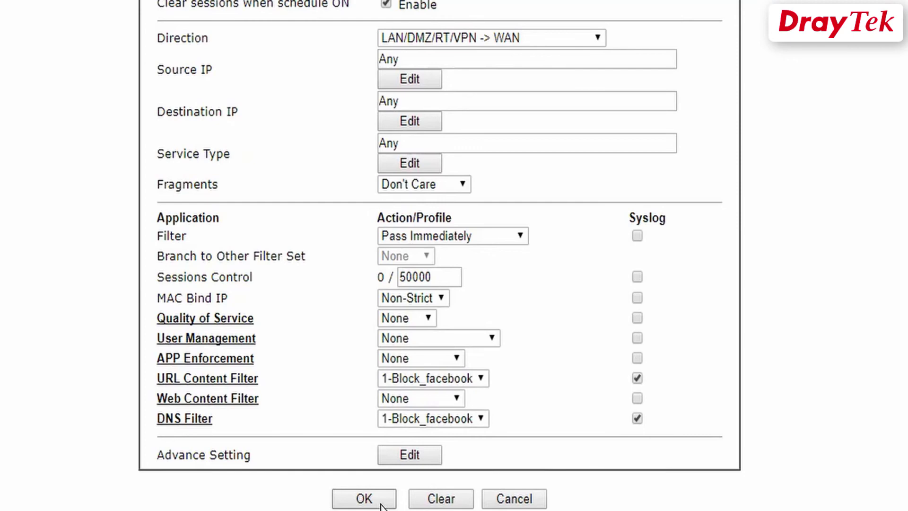
pyautogui.click(381, 505)
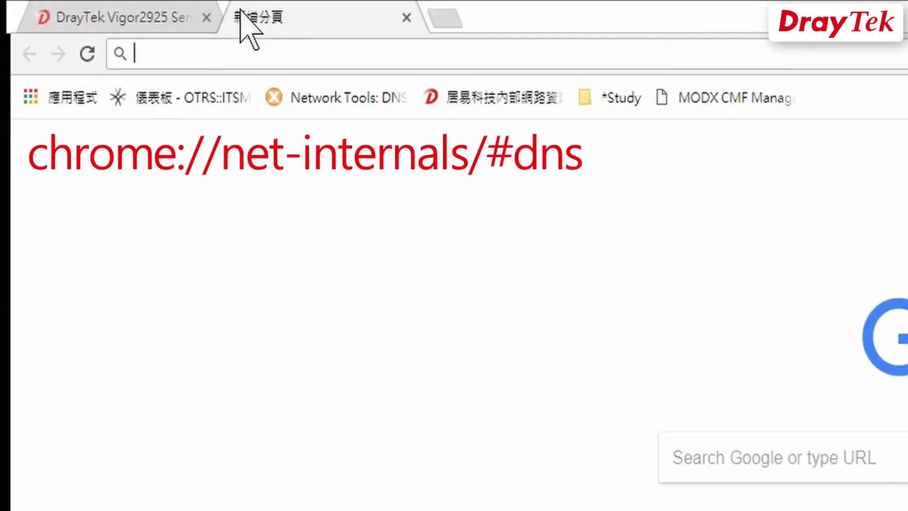
pyautogui.write('chrome')
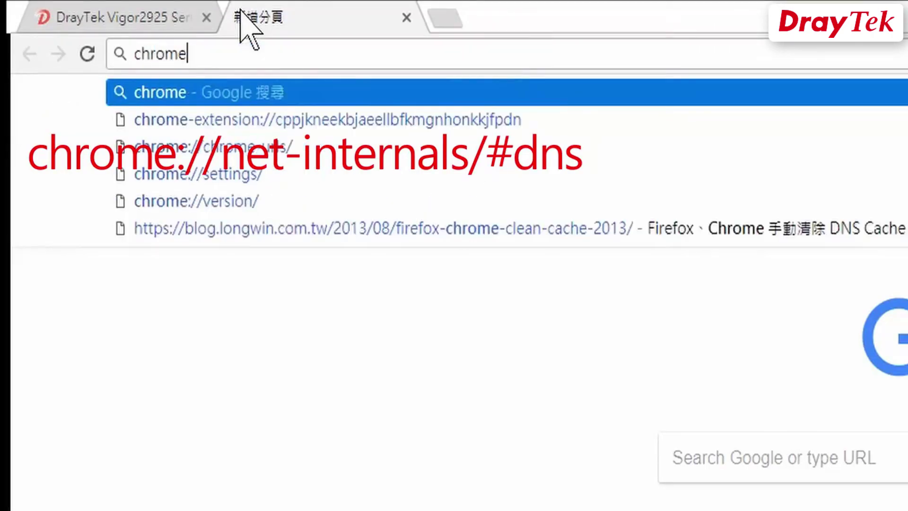
pyautogui.write('://')
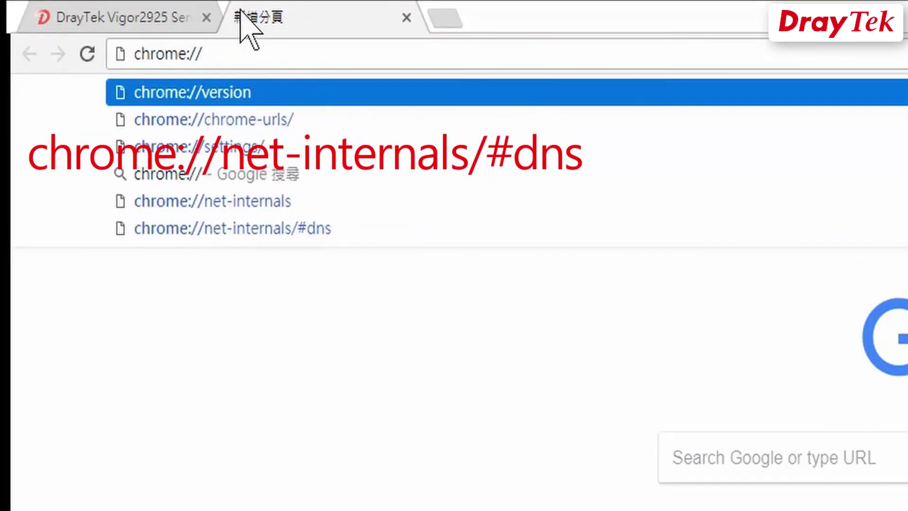
pyautogui.write('net')
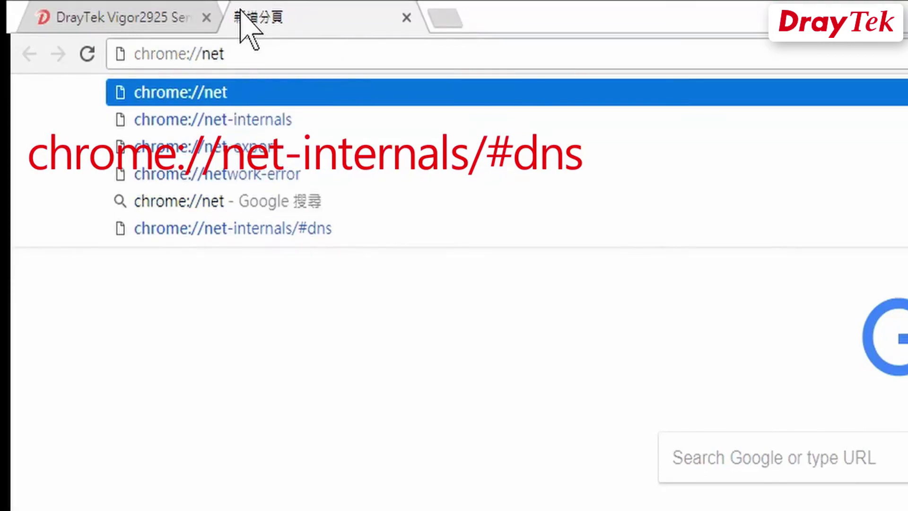
pyautogui.write('-in')
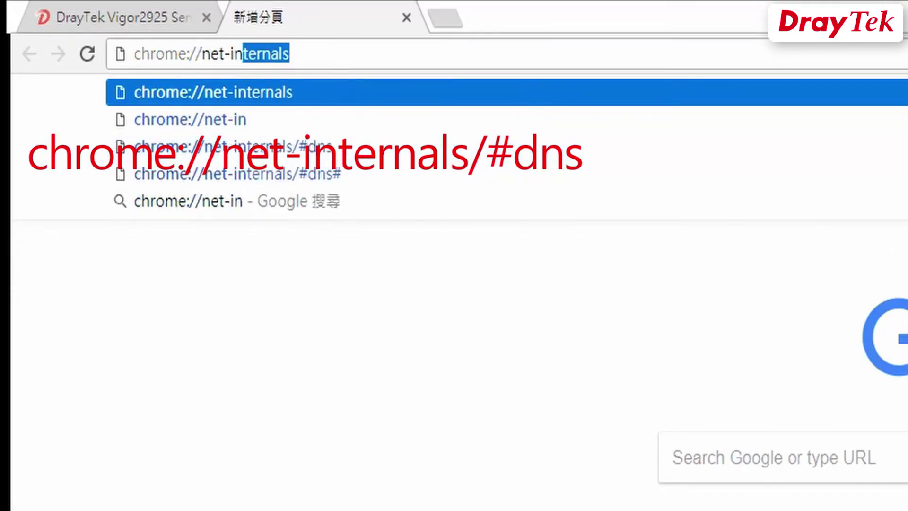
pyautogui.write('ternals')
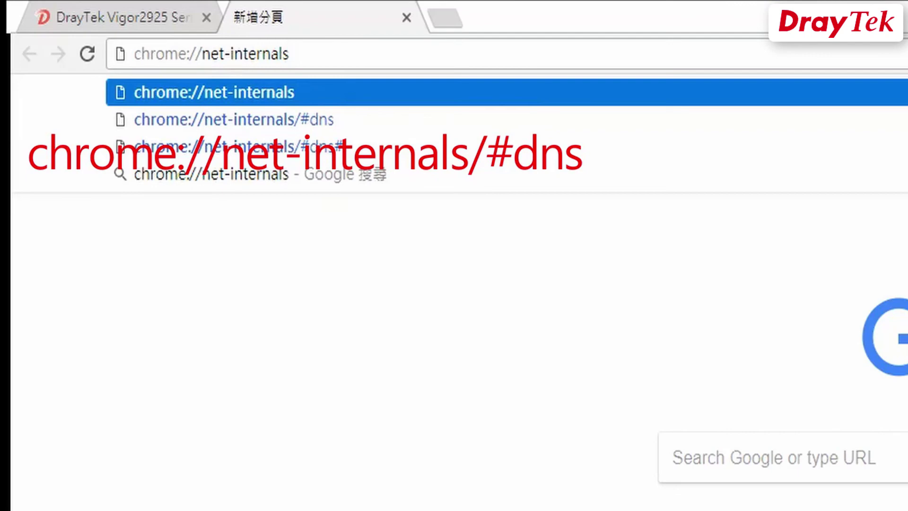
pyautogui.write('/#d')
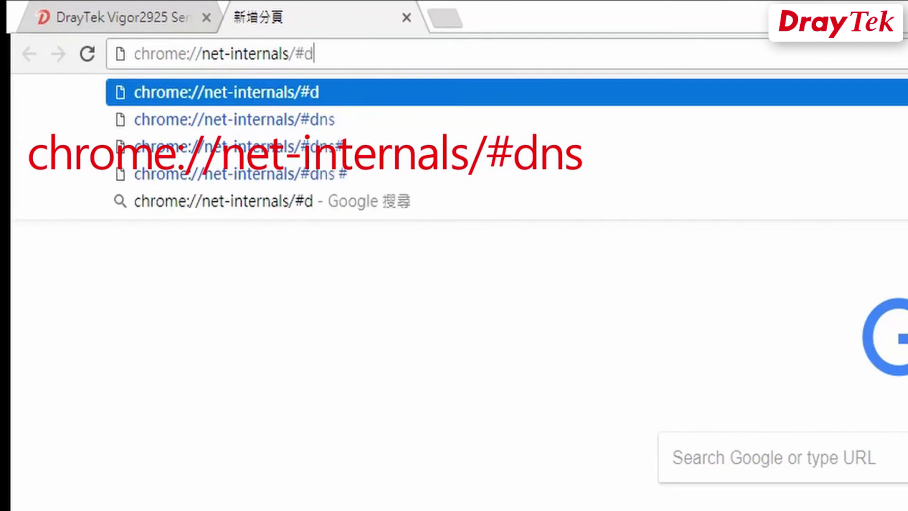
pyautogui.write('ns')
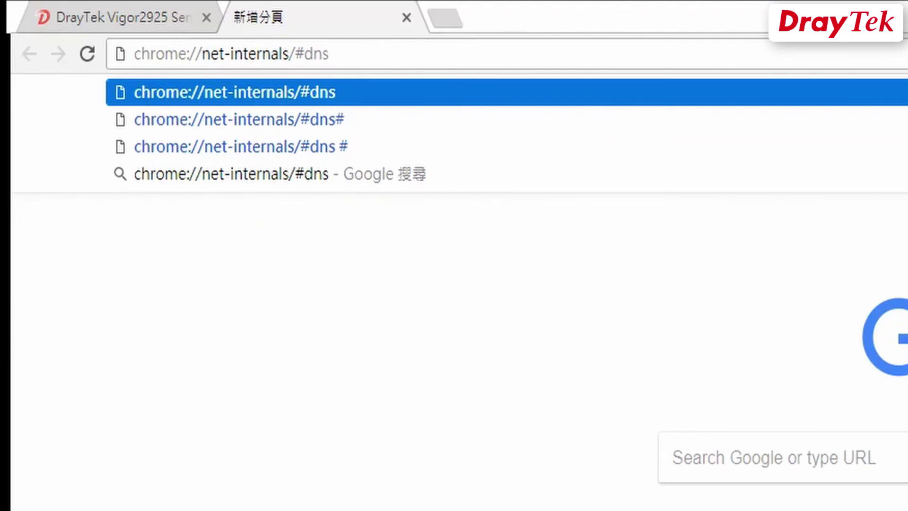
# Step: Load chrome://net-internals/#dns and clear the host cache to zero active and expired entries
pyautogui.press('Return')
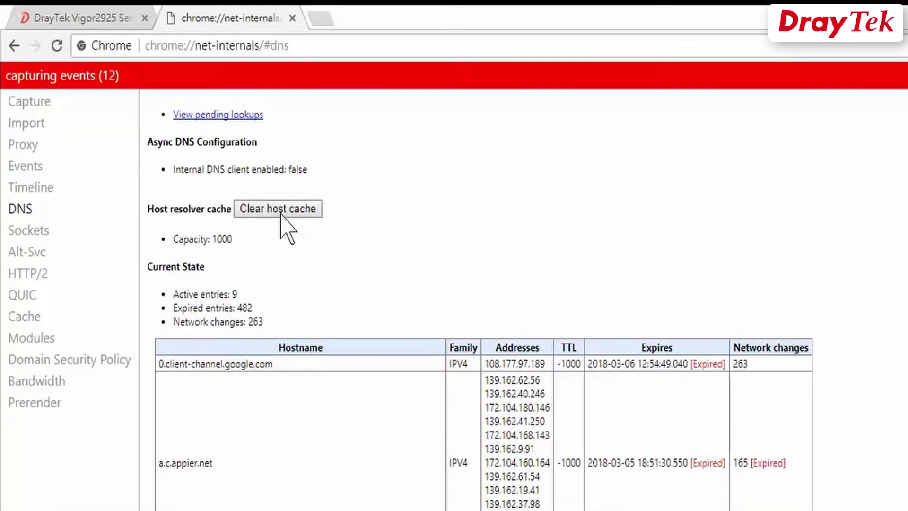
pyautogui.click(282, 215)
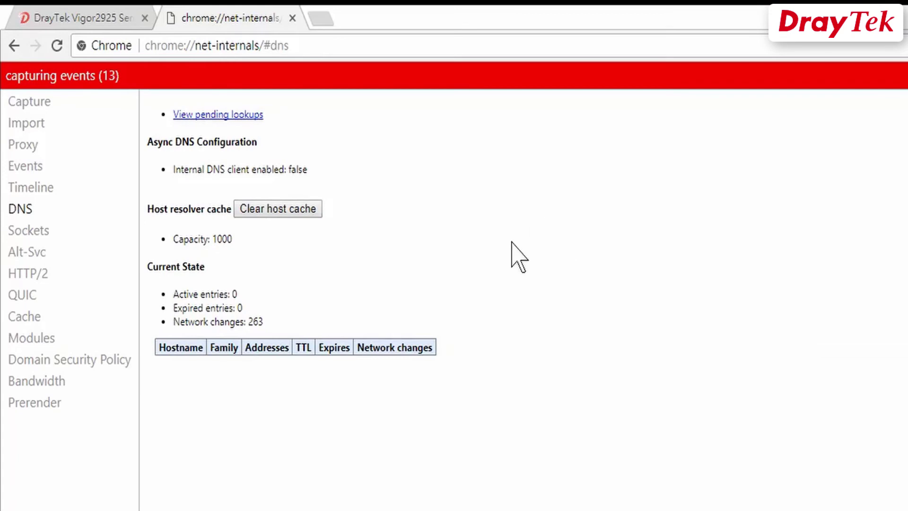
# Step: Visit fb.me in a new tab and view the DrayTek DNS Filter 'Black List' block page
pyautogui.click(319, 19)
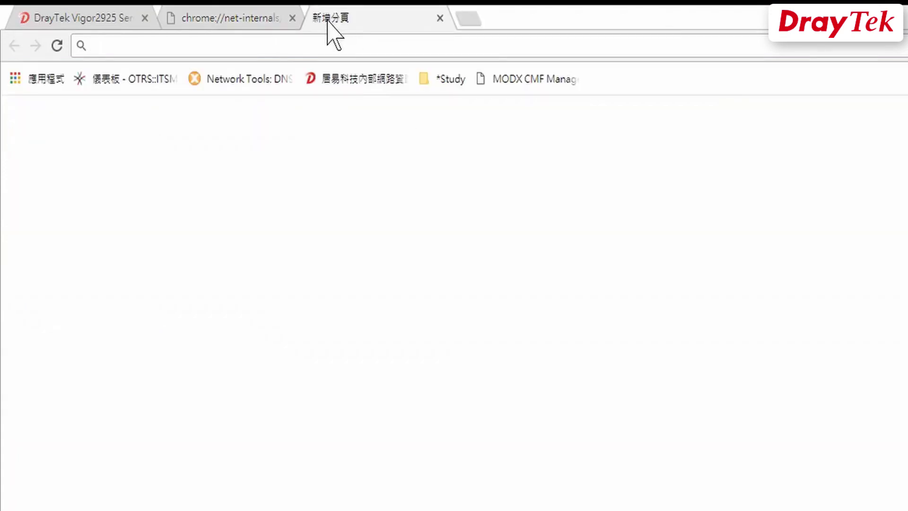
pyautogui.write('fb.n')
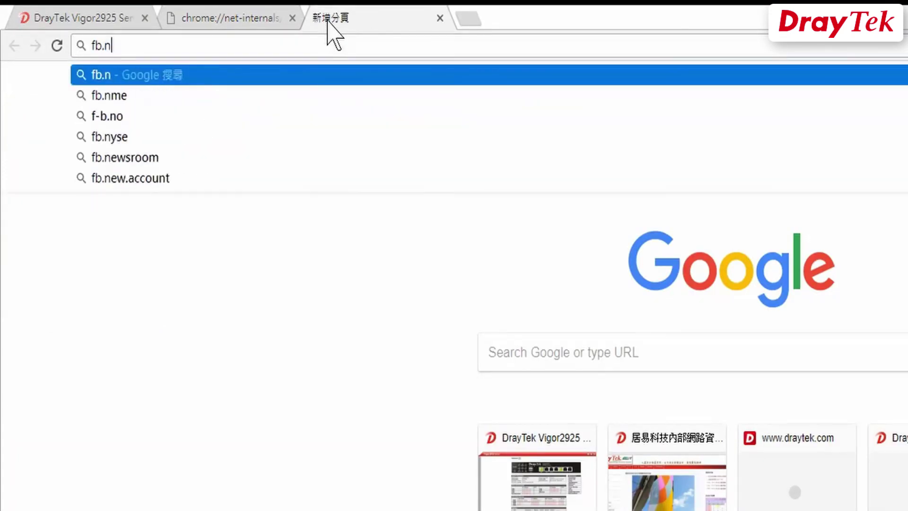
pyautogui.press('BackSpace')
pyautogui.write('me')
pyautogui.press('Return')
pyautogui.moveTo(369, 108); pyautogui.dragTo(608, 314)
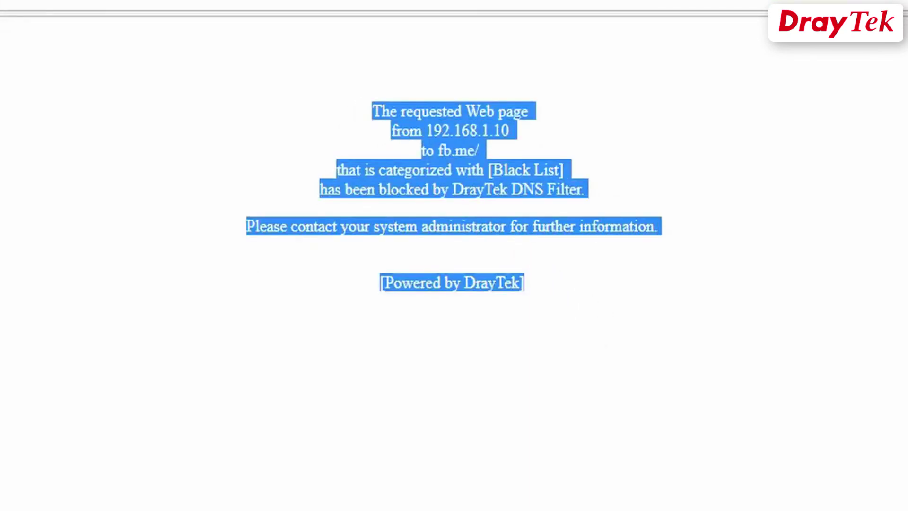
pyautogui.click(608, 314)
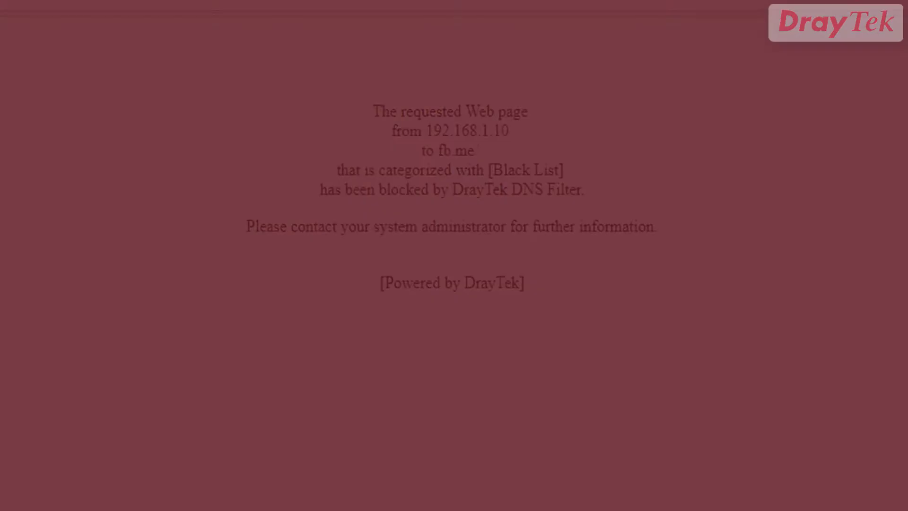